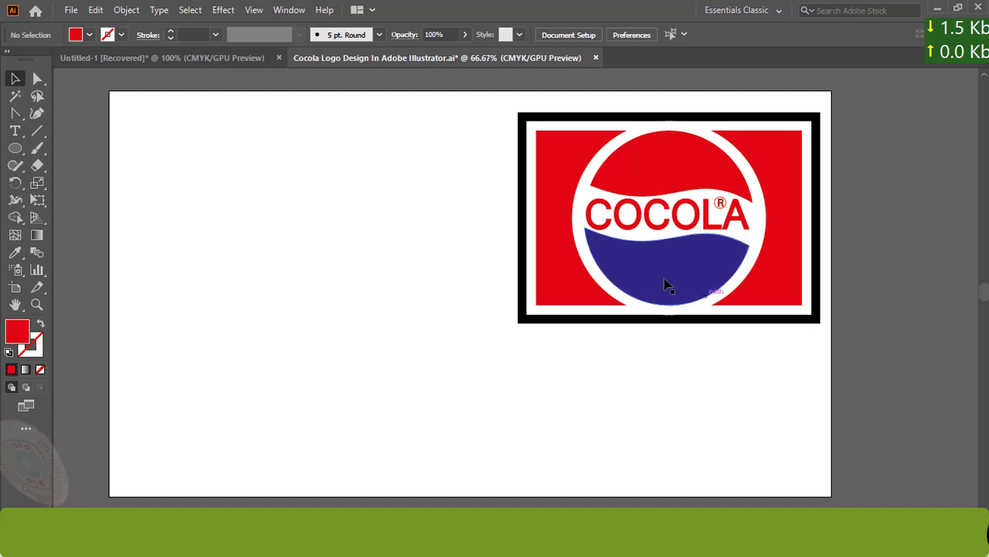
Ungroup the finished COCOLA logo and pull its pieces apart
click(663, 282)
right_click(664, 282)
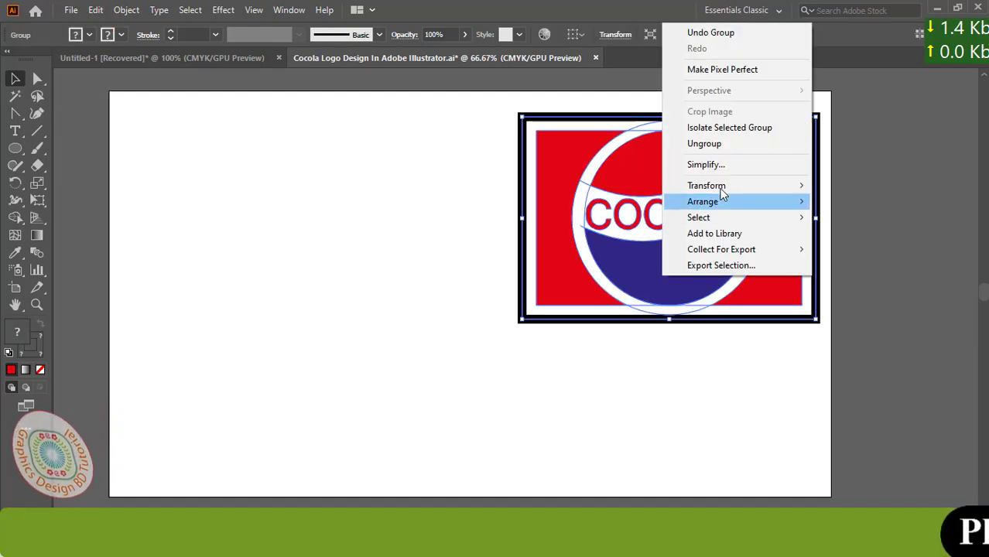
click(704, 144)
click(448, 194)
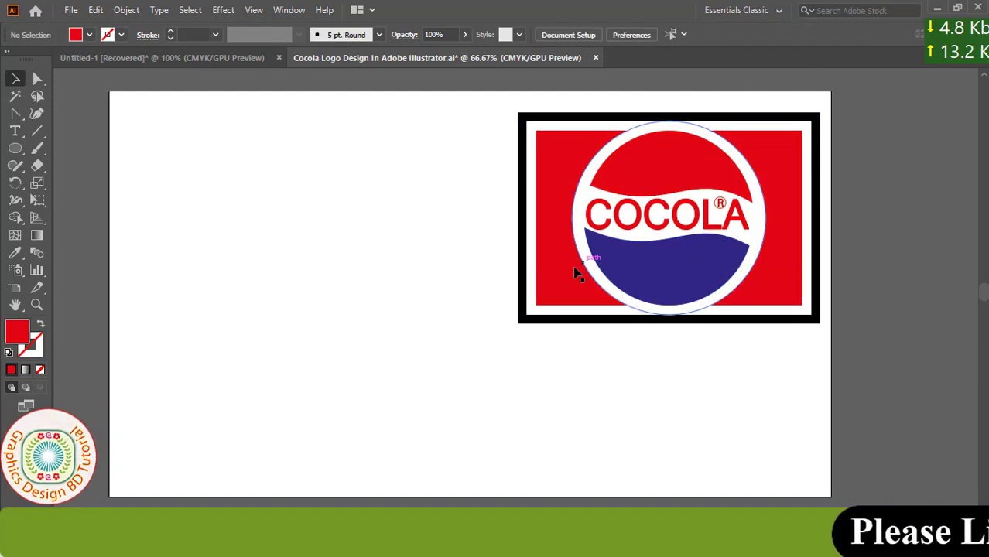
drag(563, 274, 209, 275)
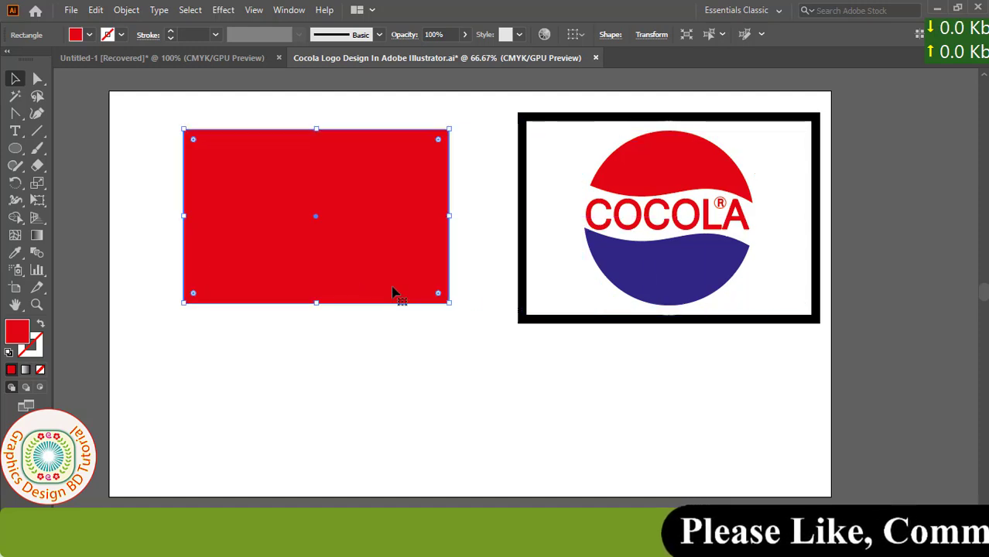
drag(648, 281, 642, 332)
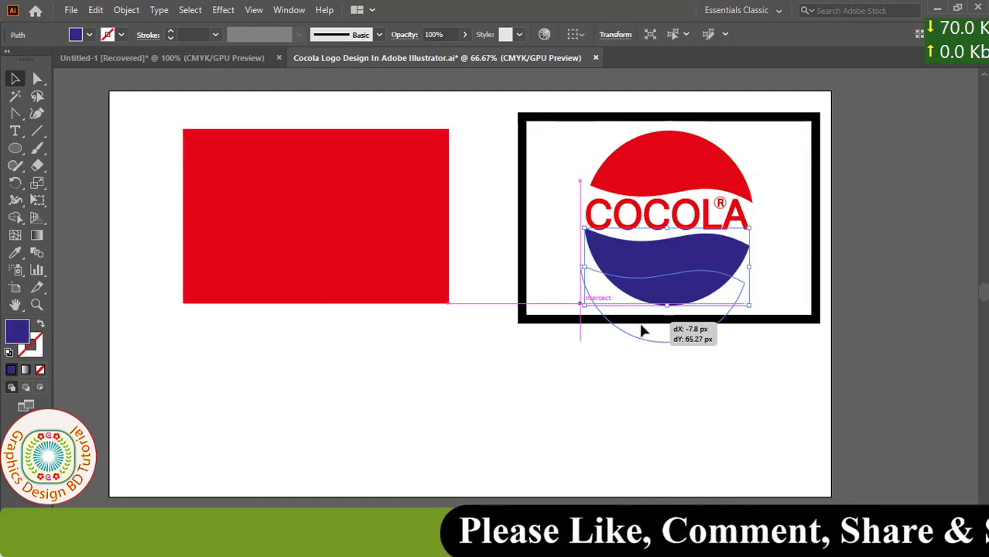
drag(697, 166, 609, 117)
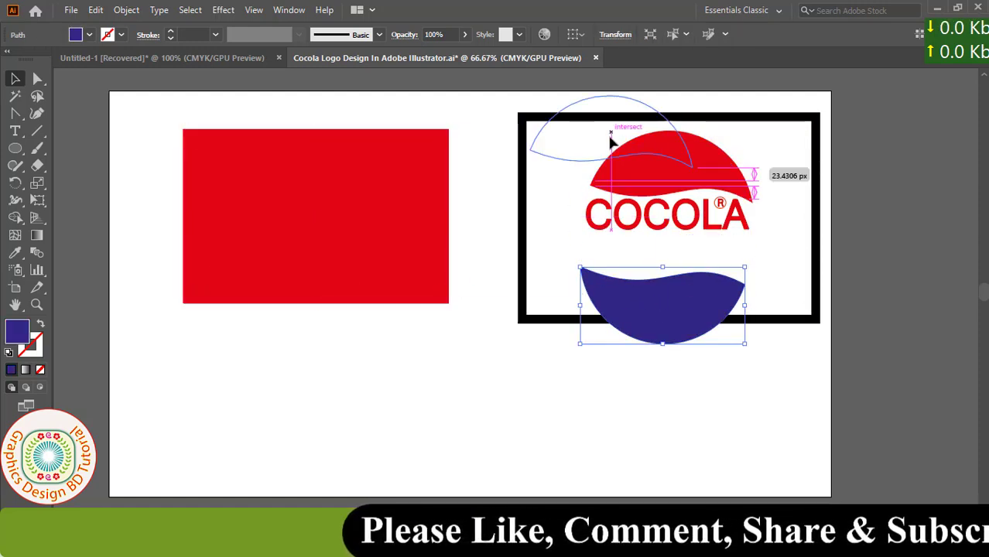
Select the entire logo and delete it from the artboard
click(629, 229)
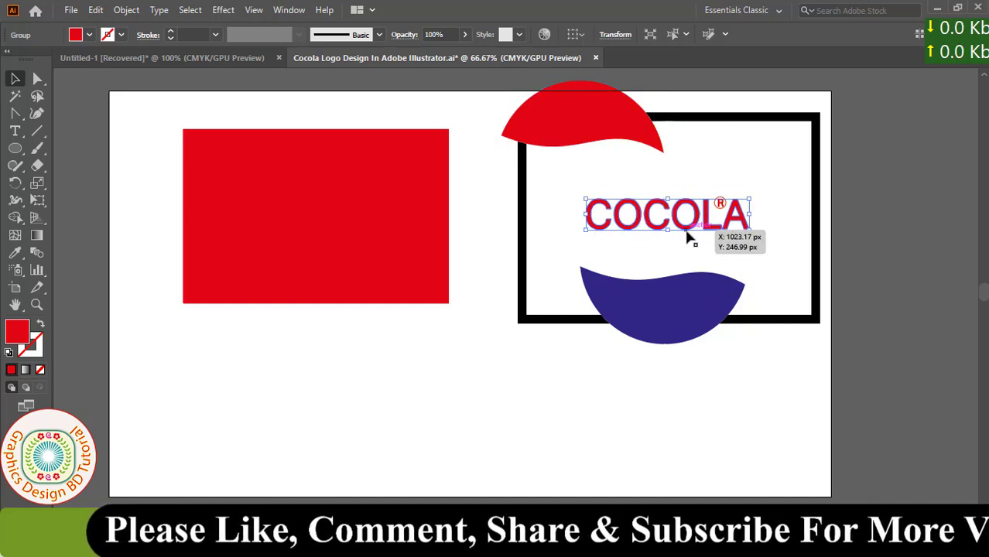
click(434, 249)
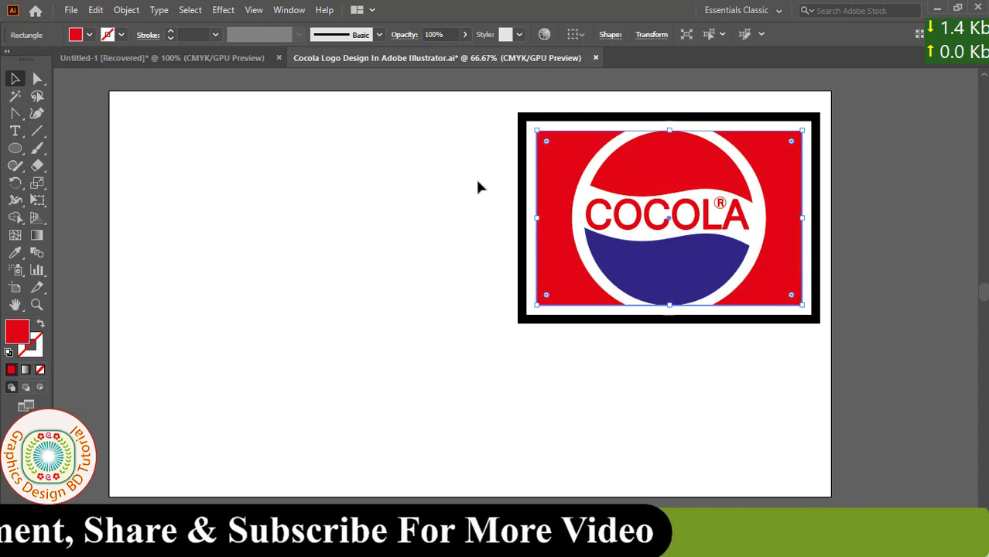
click(472, 132)
drag(481, 101, 836, 352)
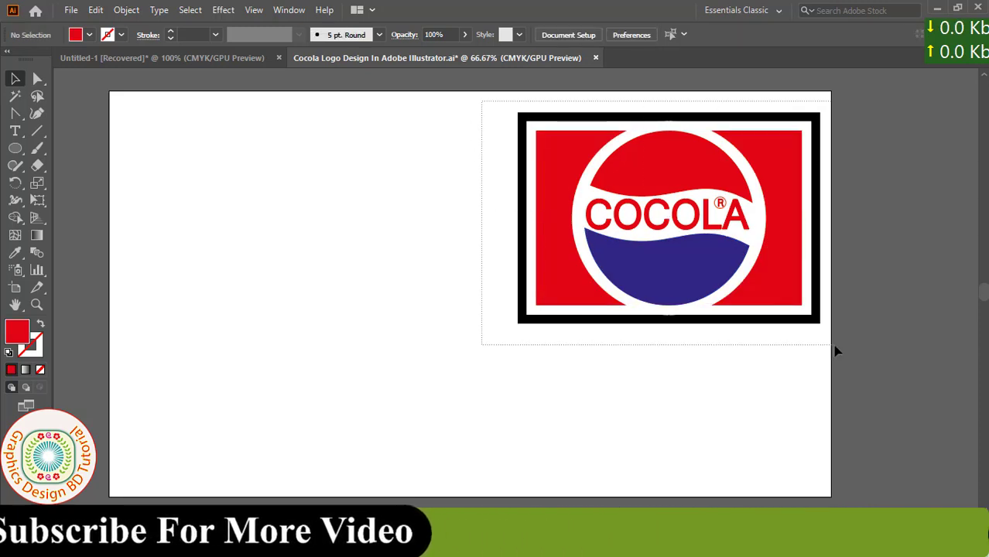
key(Delete)
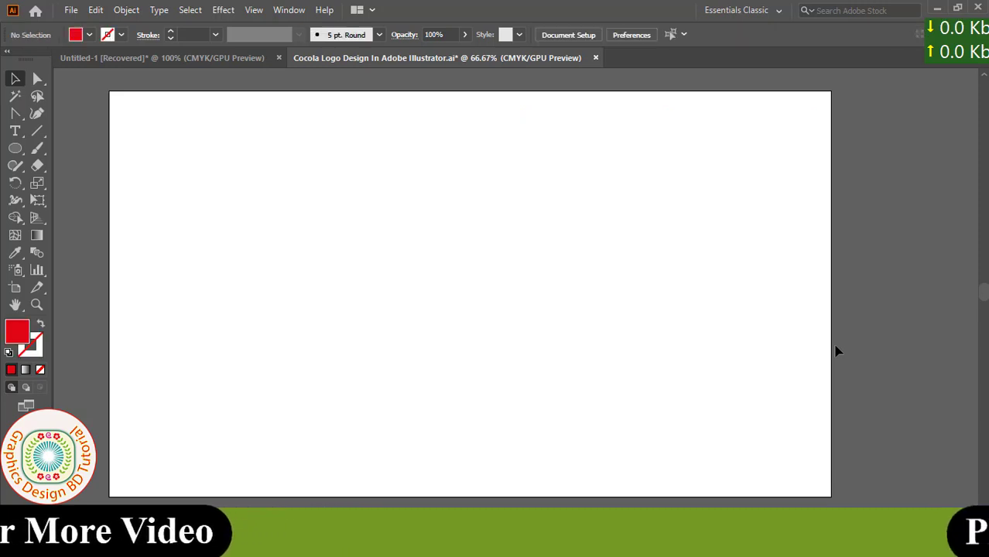
Draw a red rectangle of about 486 × 312 px on the empty artboard
click(16, 149)
click(68, 148)
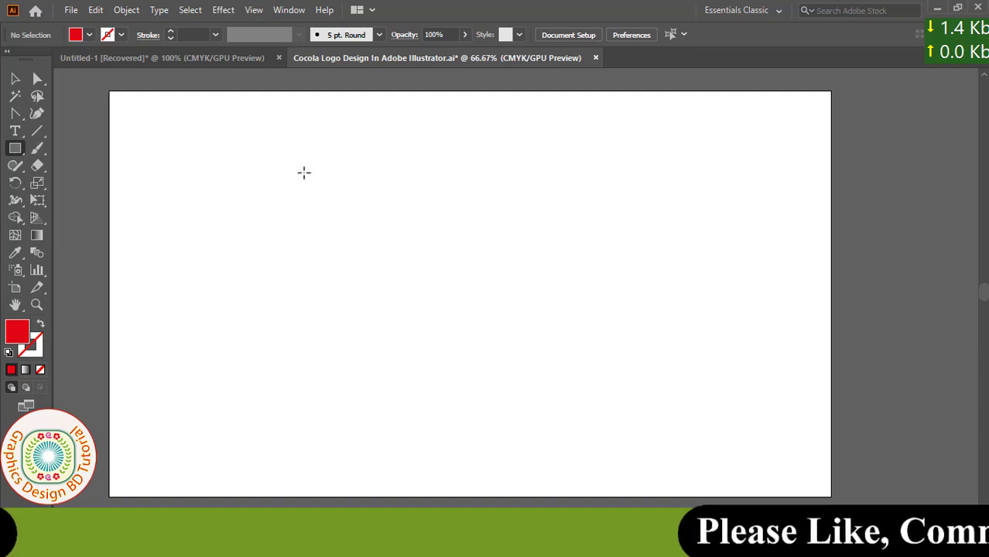
drag(296, 156, 572, 339)
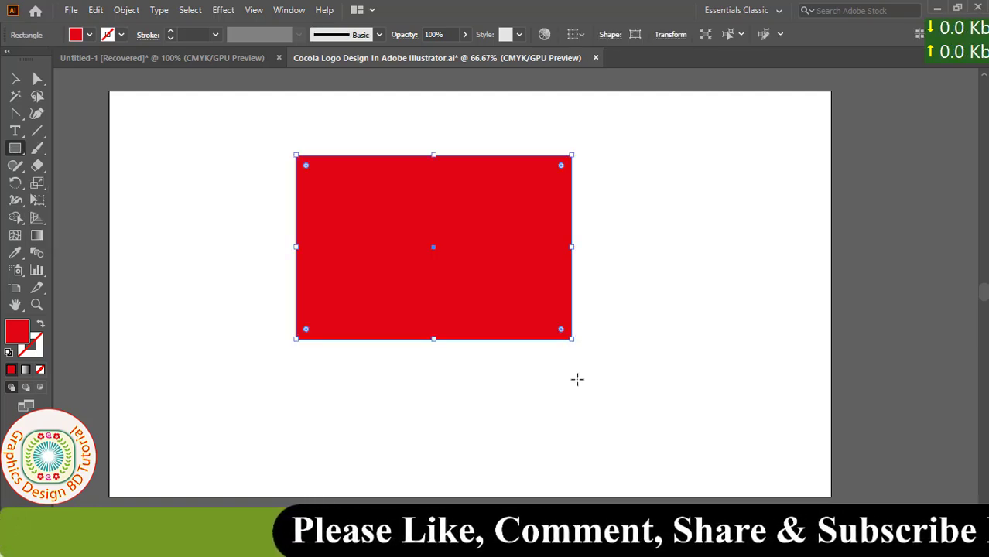
click(89, 35)
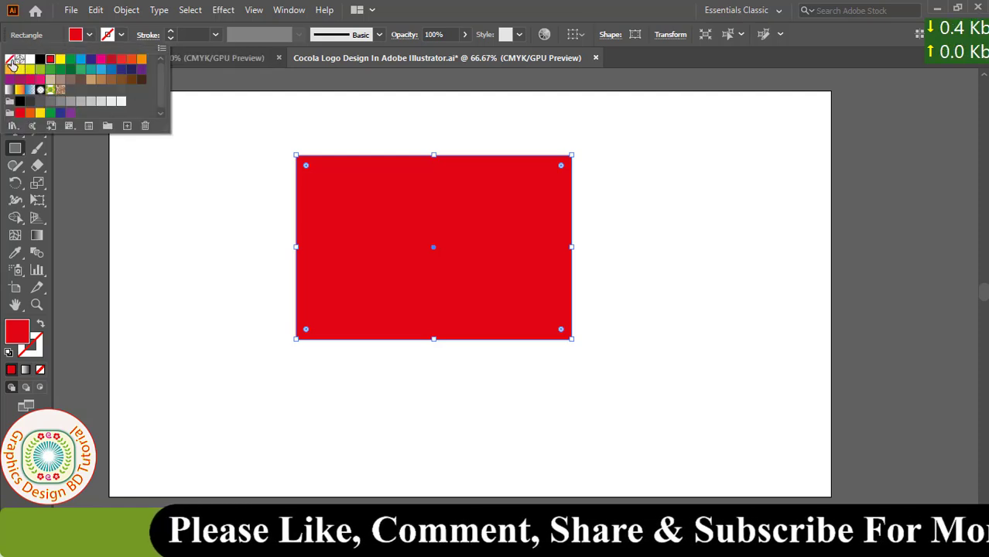
Set the rectangle's fill to None and give it a 15 px black stroke
click(9, 59)
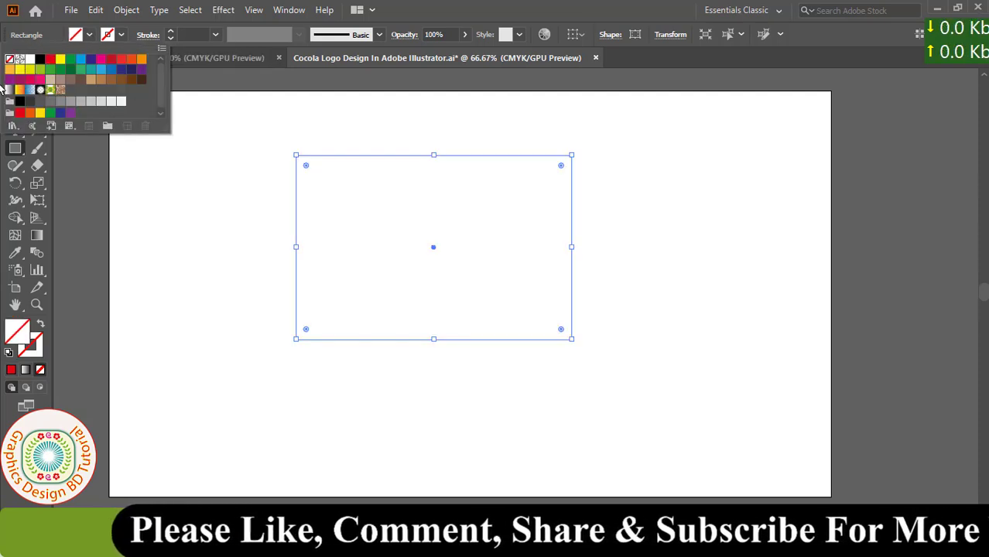
click(121, 35)
click(40, 60)
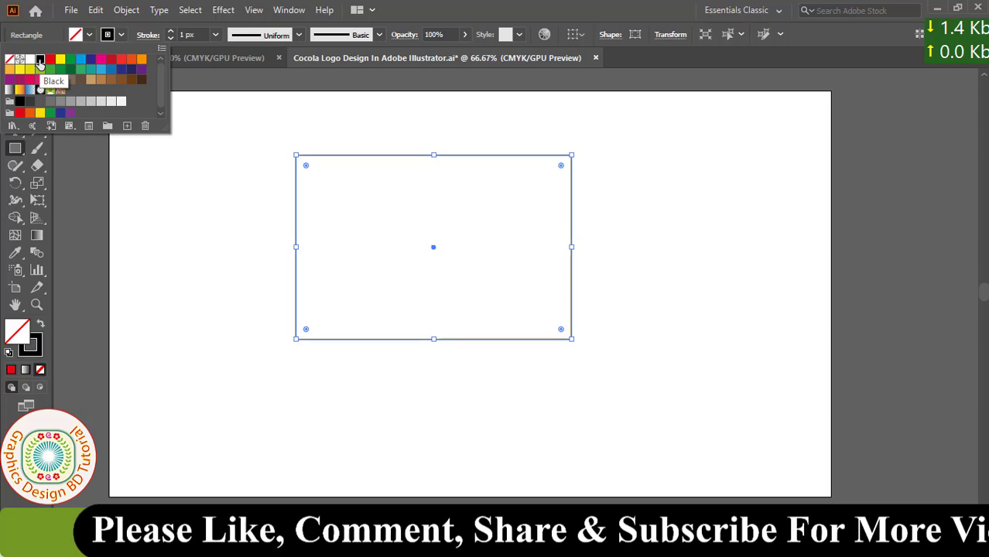
click(217, 34)
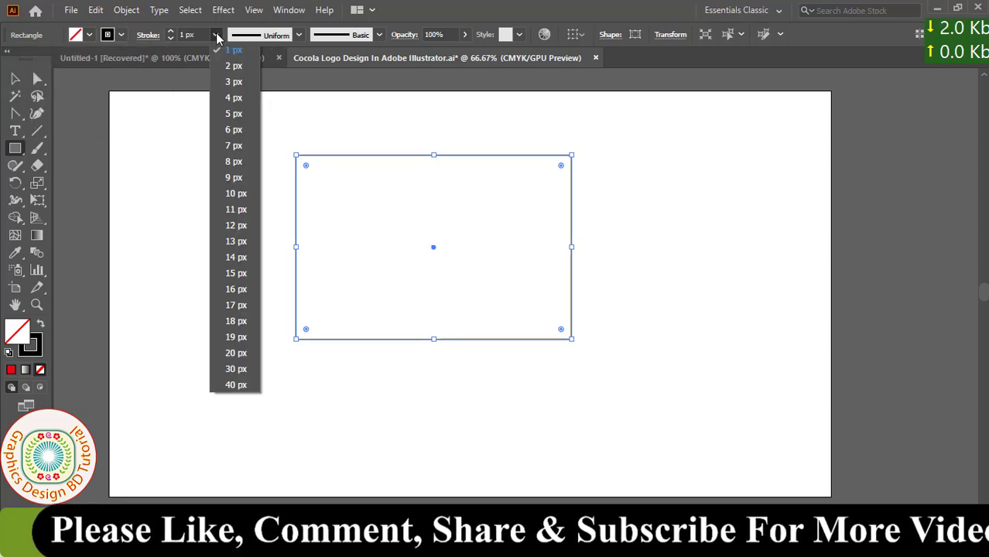
click(237, 273)
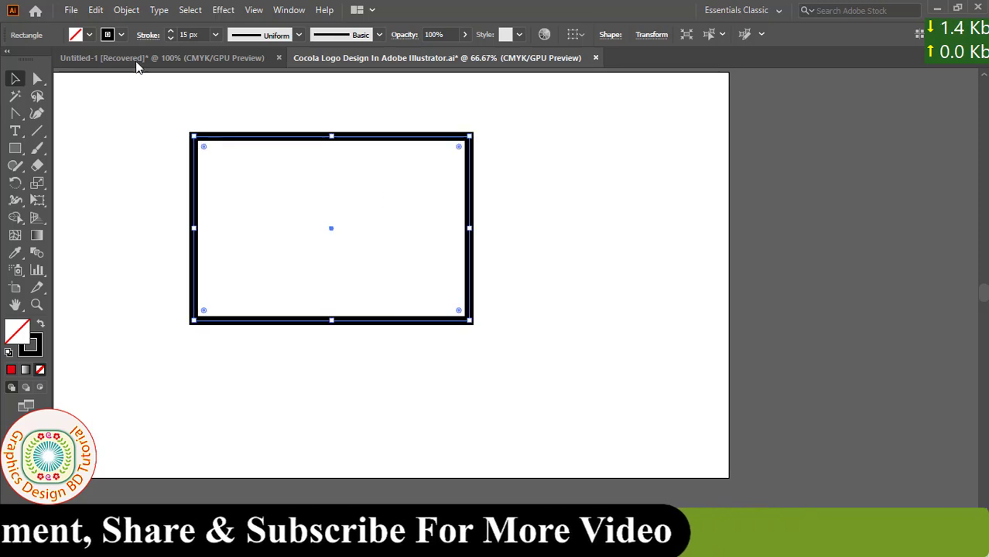
click(126, 10)
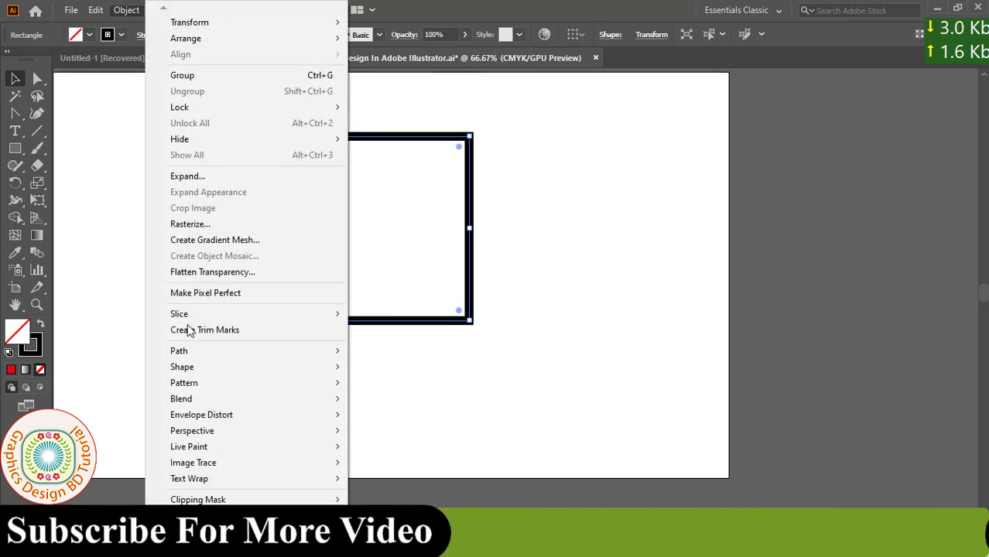
Create a -25 px Offset Path copy inside the black frame
mouse_move(179, 350)
click(394, 404)
text(-)
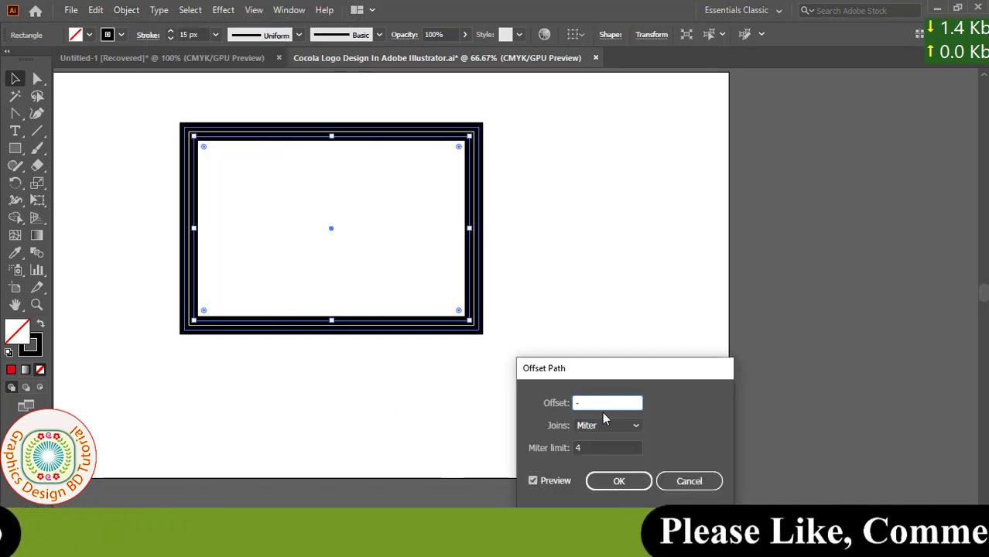
text(25)
click(534, 481)
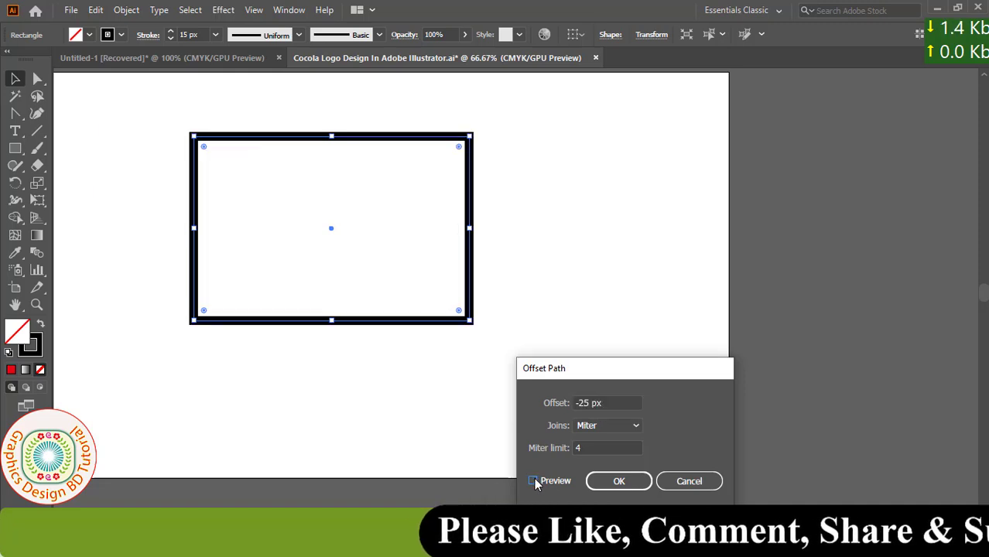
click(533, 481)
click(619, 482)
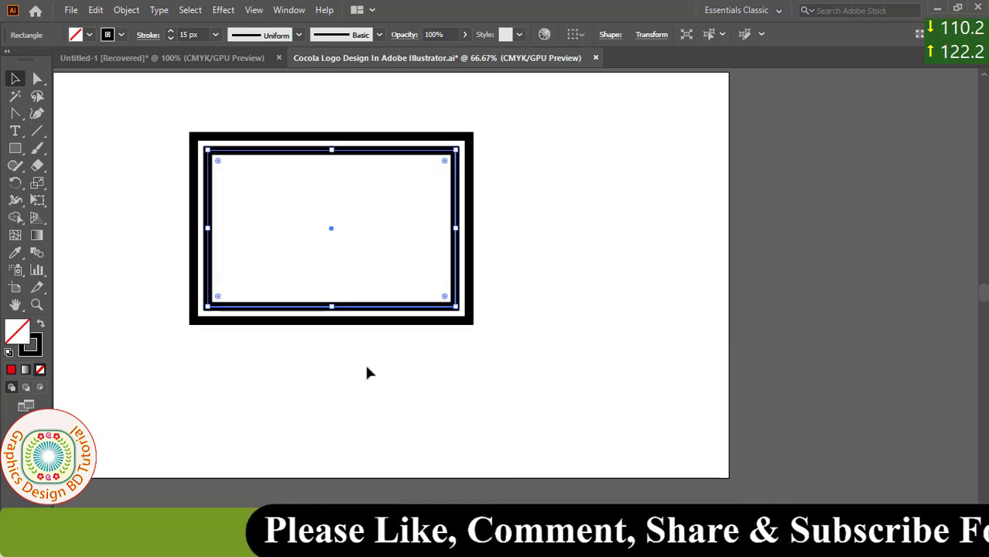
Give the inset rectangle no stroke and a red fill
click(121, 35)
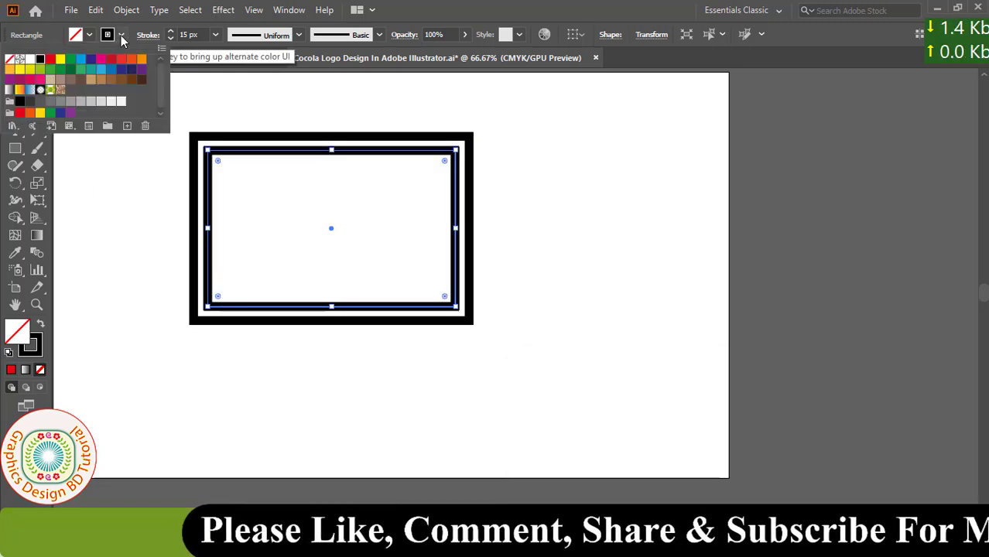
click(10, 59)
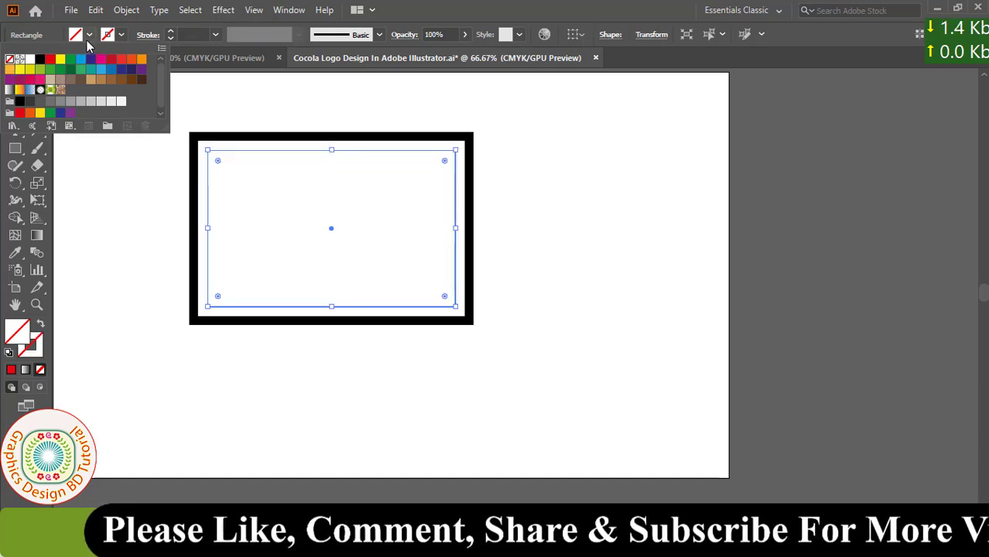
click(89, 34)
click(89, 35)
click(49, 59)
click(245, 177)
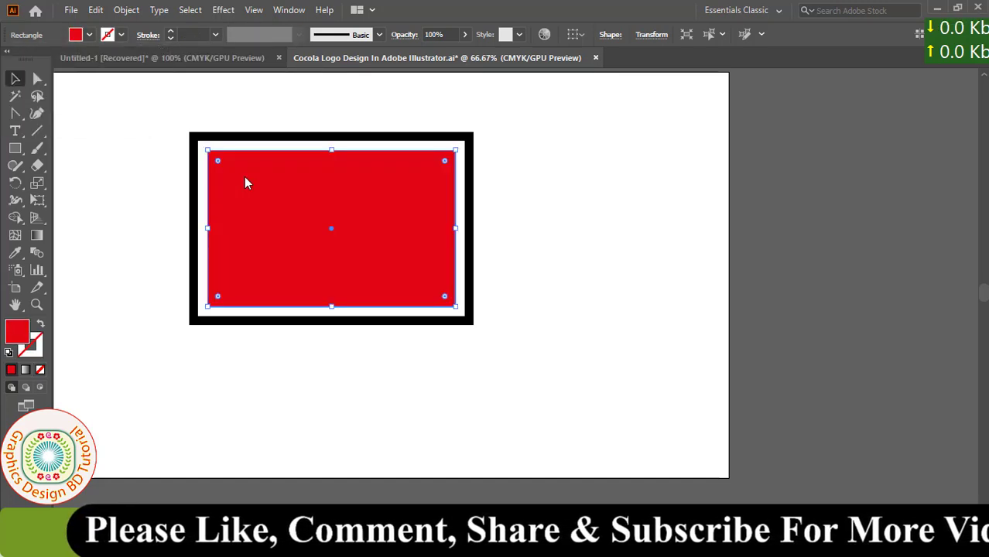
click(317, 96)
click(14, 149)
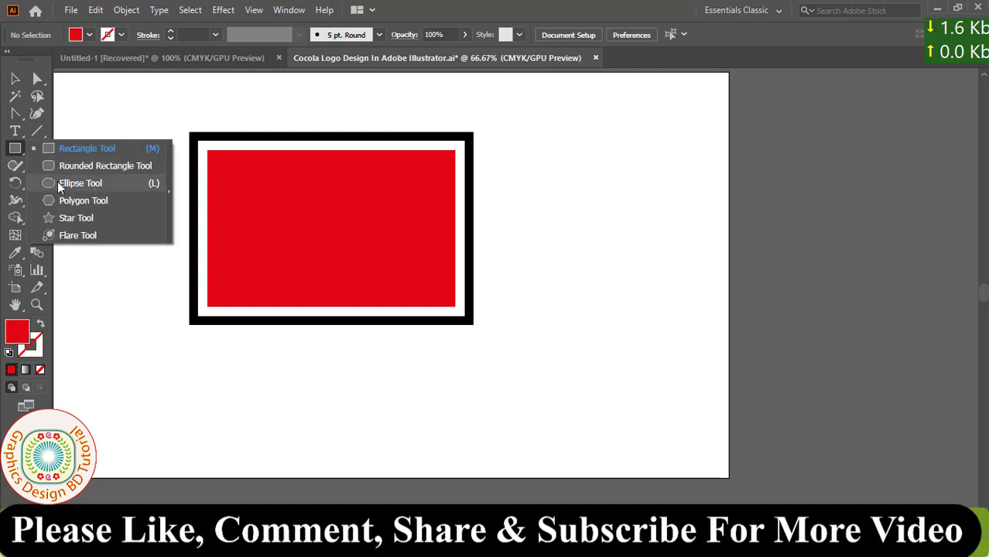
Draw a black-filled circle from the red rectangle's top-left corner
click(62, 183)
drag(208, 151, 363, 244)
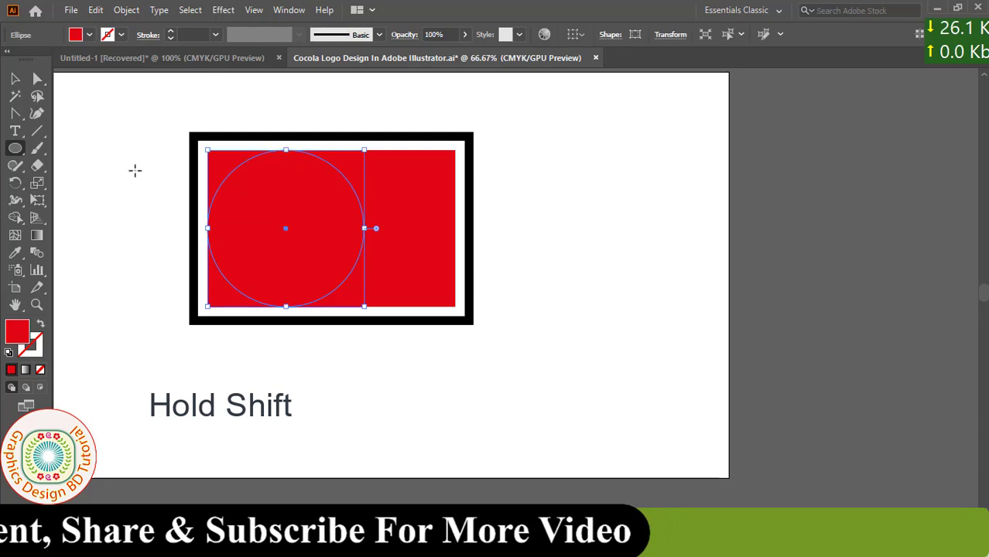
click(89, 34)
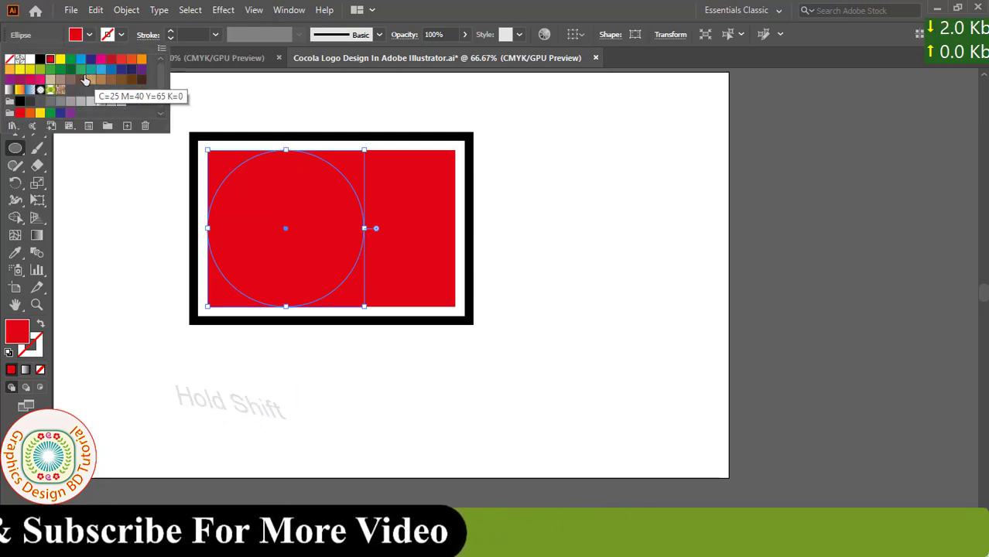
click(40, 59)
Centre the circle horizontally within the framed rectangle
key(v)
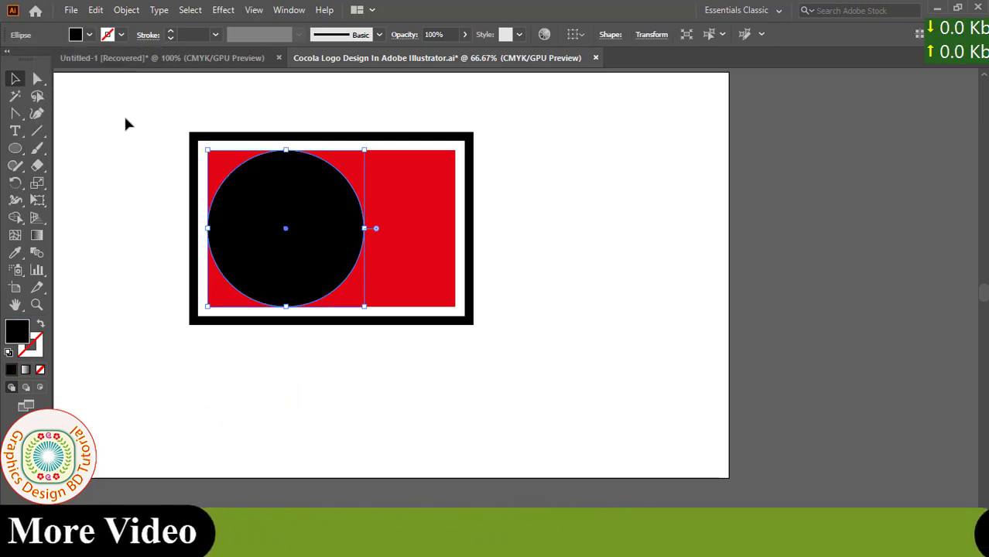
mouse_move(135, 118)
mouse_down()
mouse_move(501, 337)
mouse_move(298, 260)
mouse_move(521, 345)
mouse_up()
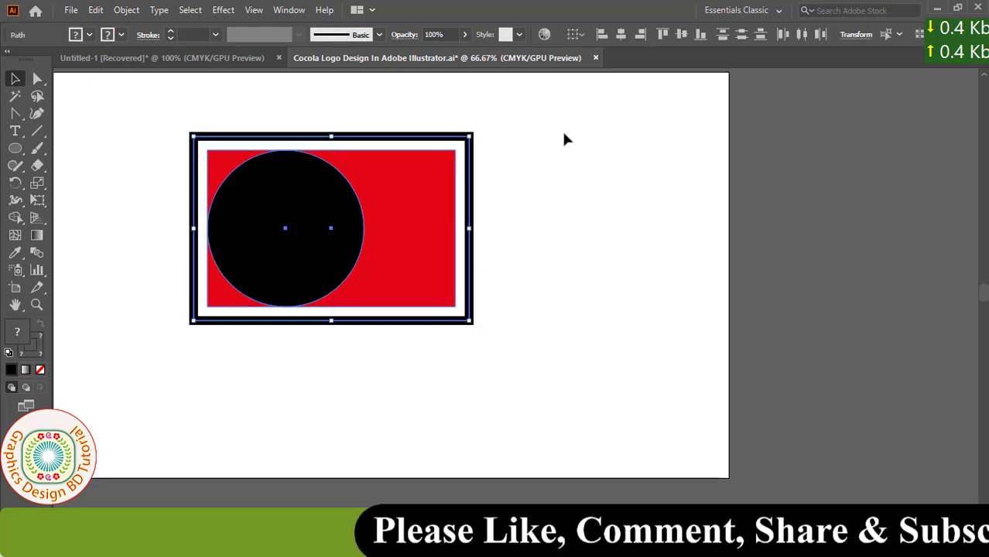
click(621, 36)
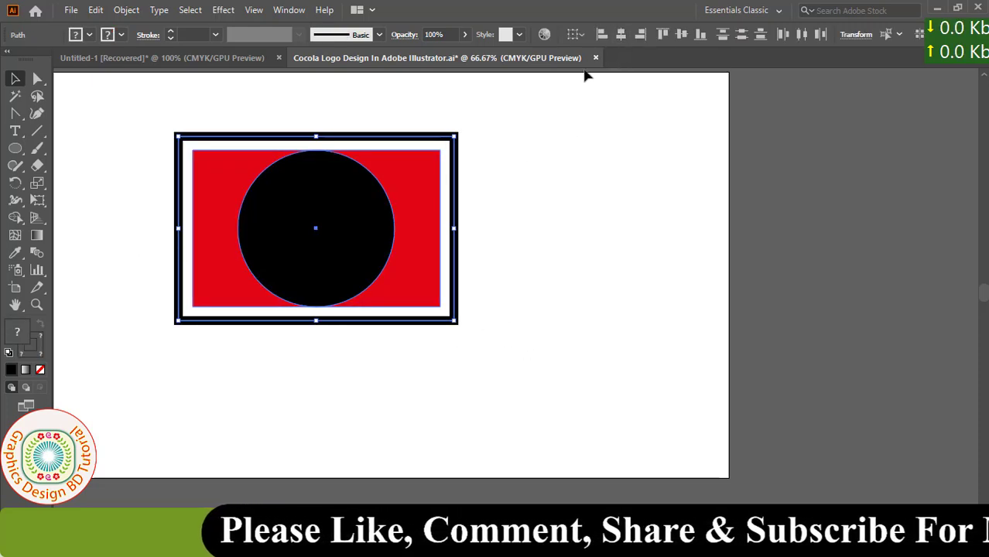
click(341, 256)
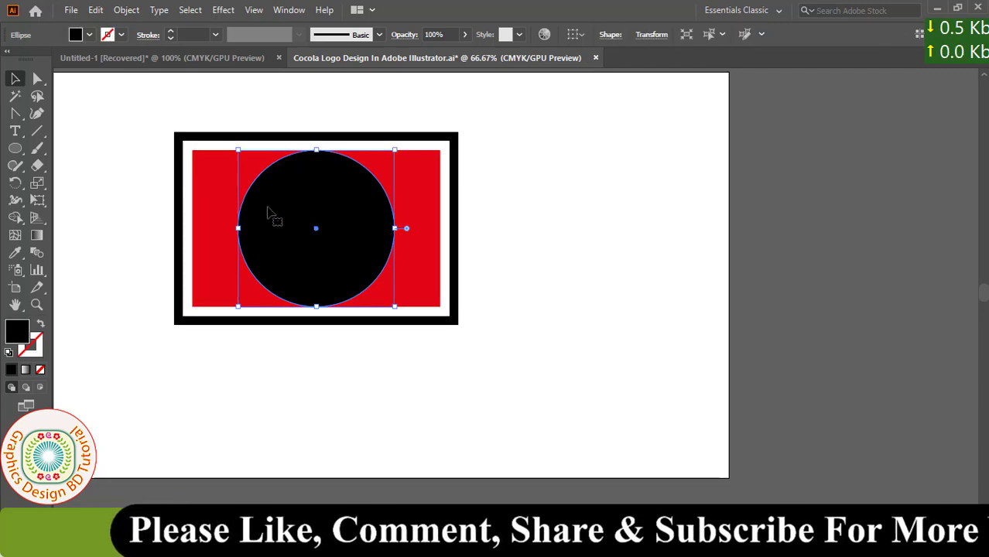
Offset the circle outward by 17 px, fill the copy white, and view at 100%
click(126, 11)
mouse_move(178, 351)
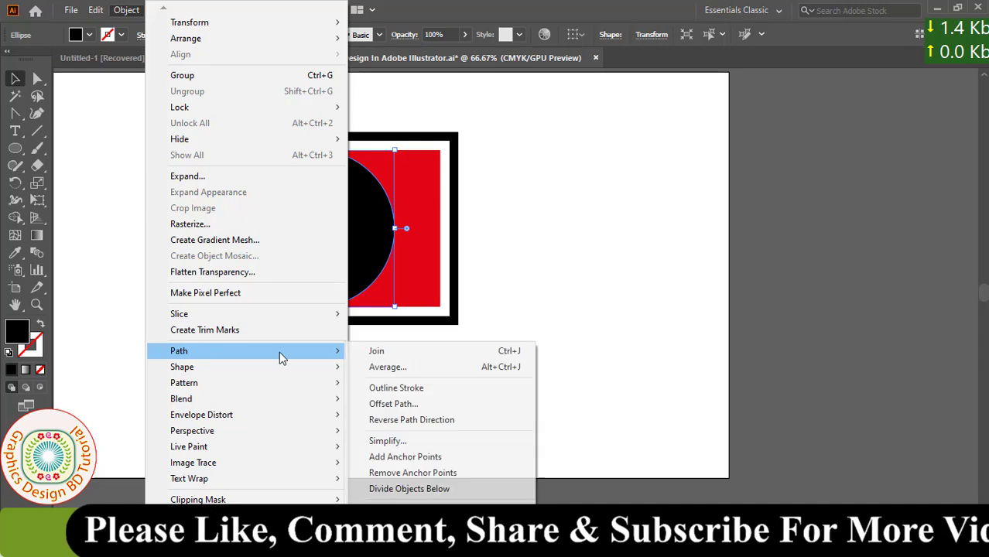
click(399, 403)
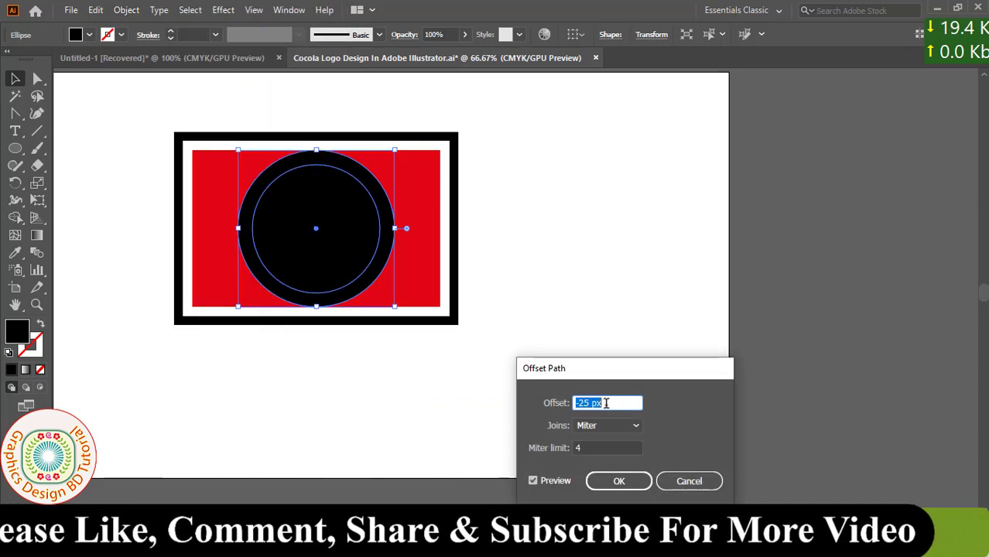
drag(606, 403, 565, 403)
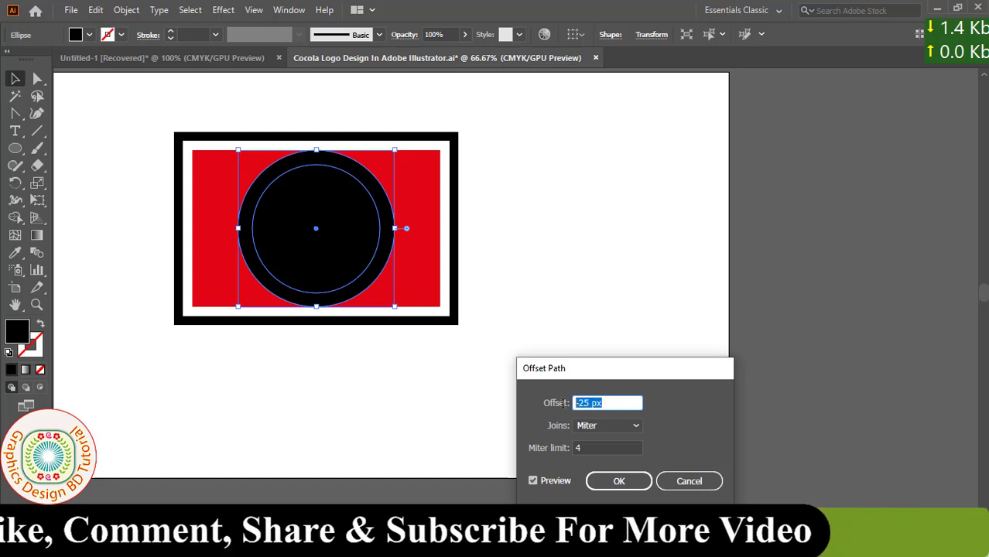
text(17)
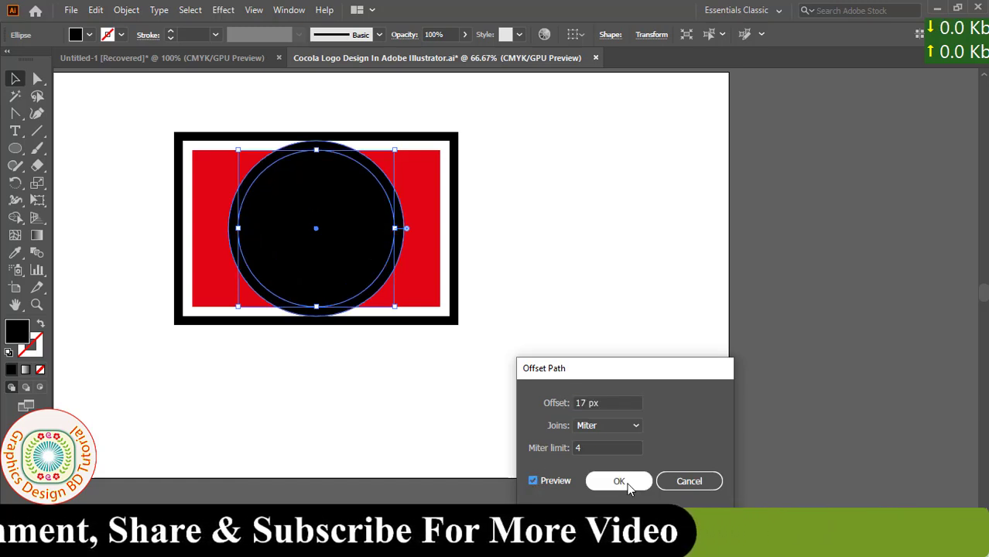
click(619, 480)
click(88, 35)
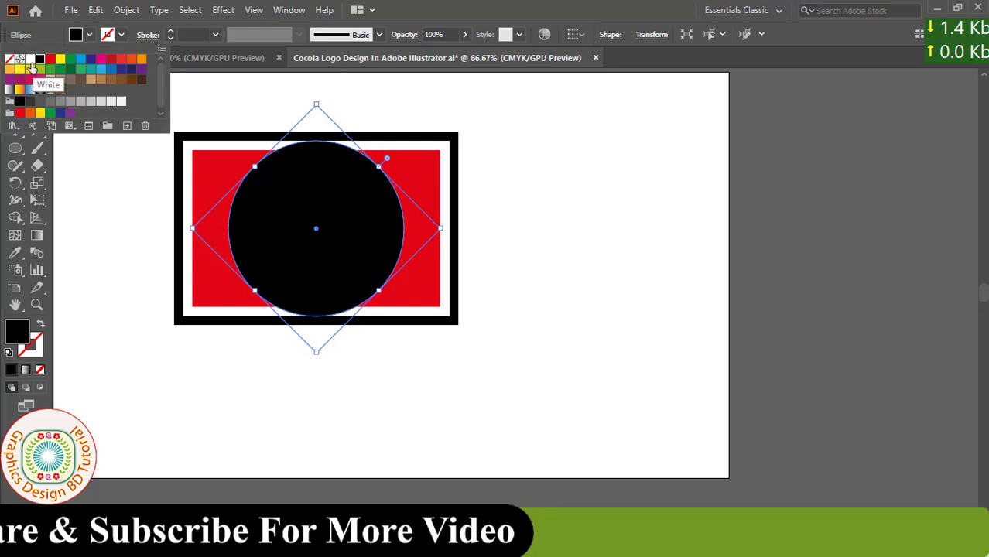
click(30, 59)
key(Escape)
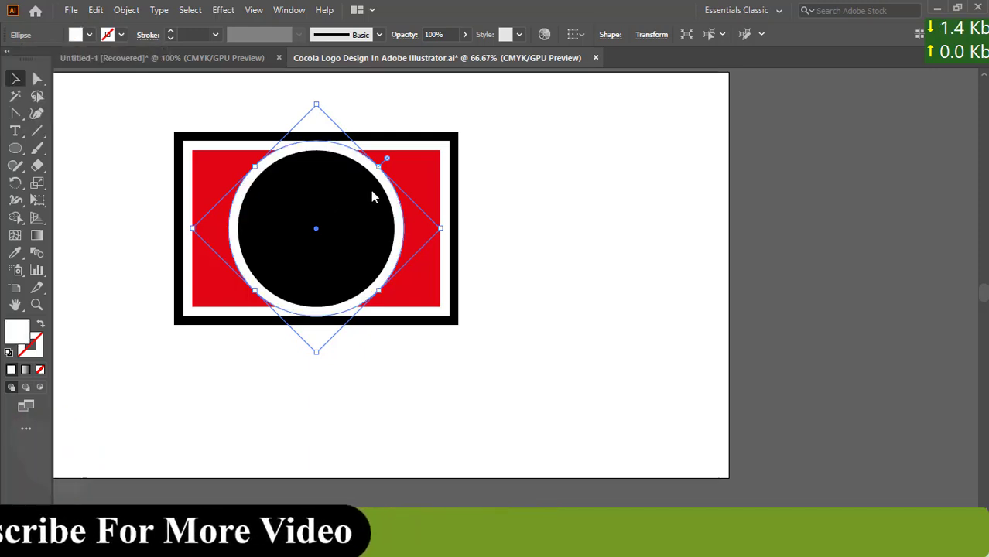
key(ctrl+shift+a)
key(ctrl+1)
Draw a red-stroked horizontal line through the black circle's centre
click(36, 131)
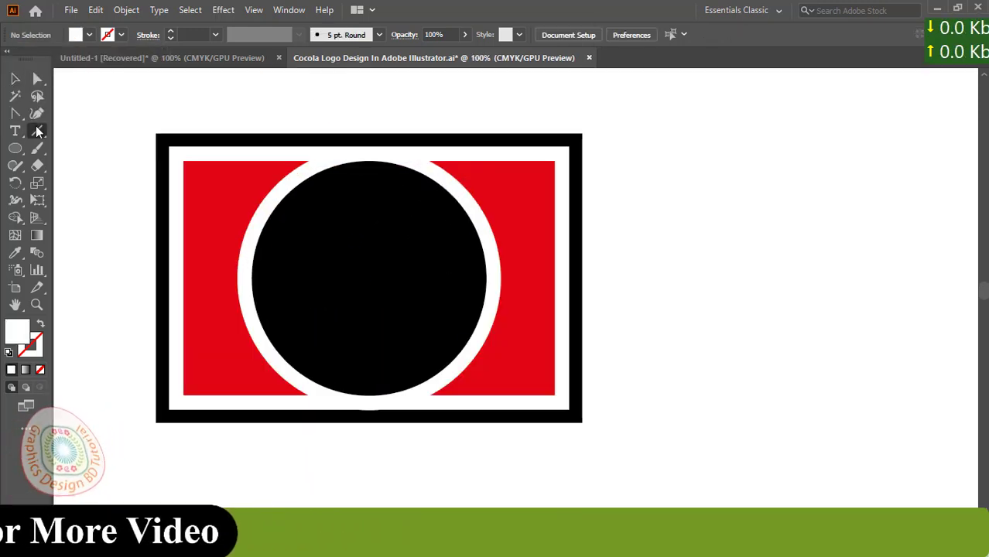
drag(369, 278, 492, 278)
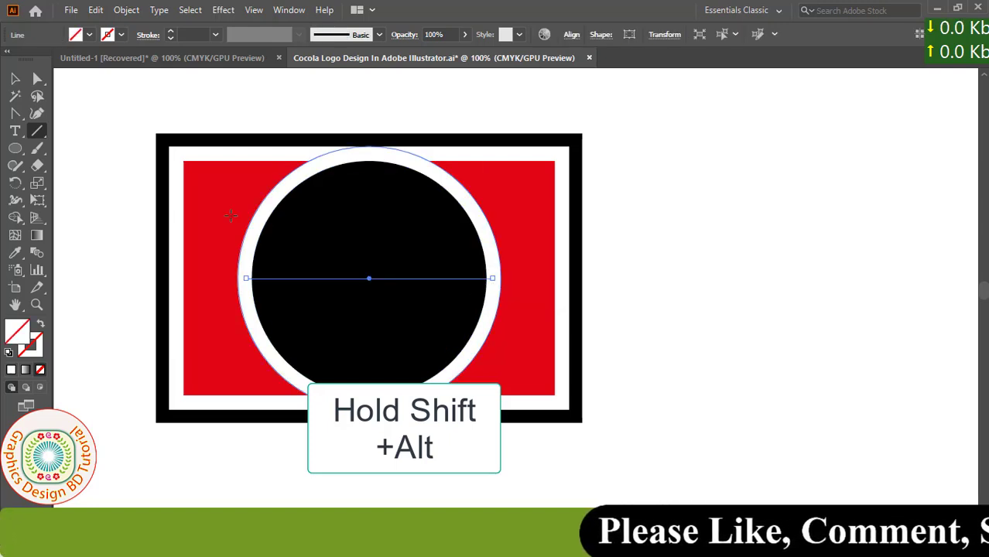
click(121, 35)
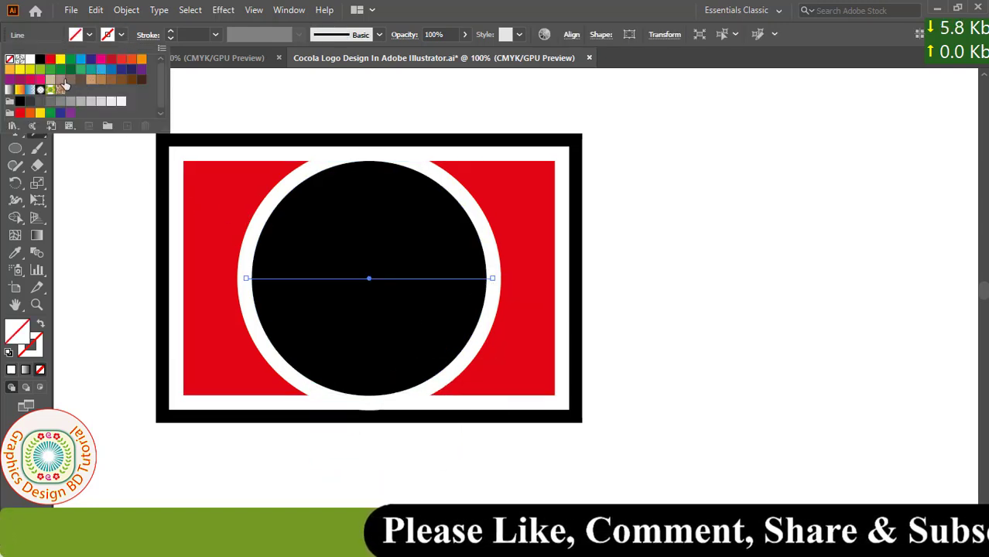
click(49, 60)
click(95, 174)
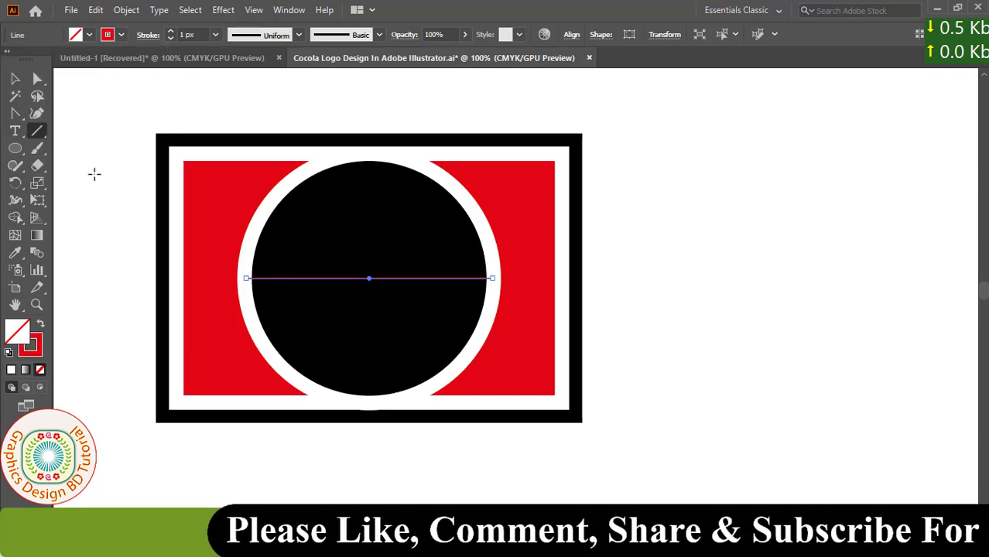
click(16, 80)
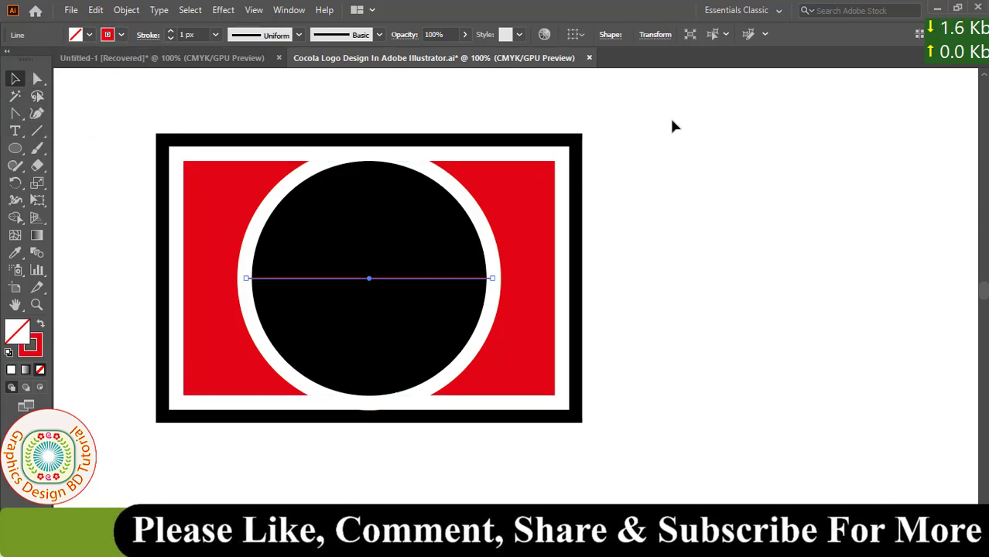
Move the red line to Y 240 px and rotate it by -9°
click(655, 36)
text(240)
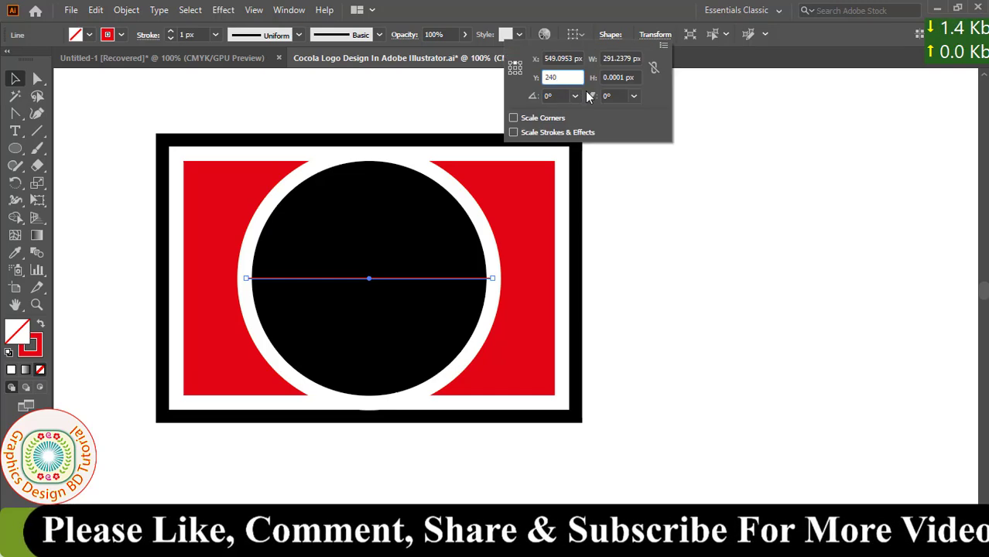
key(Return)
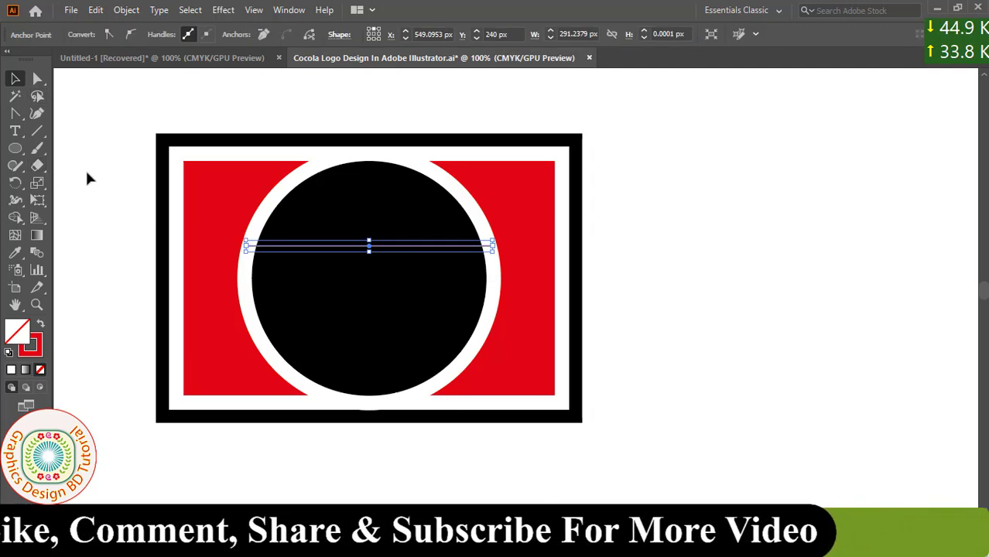
double_click(17, 183)
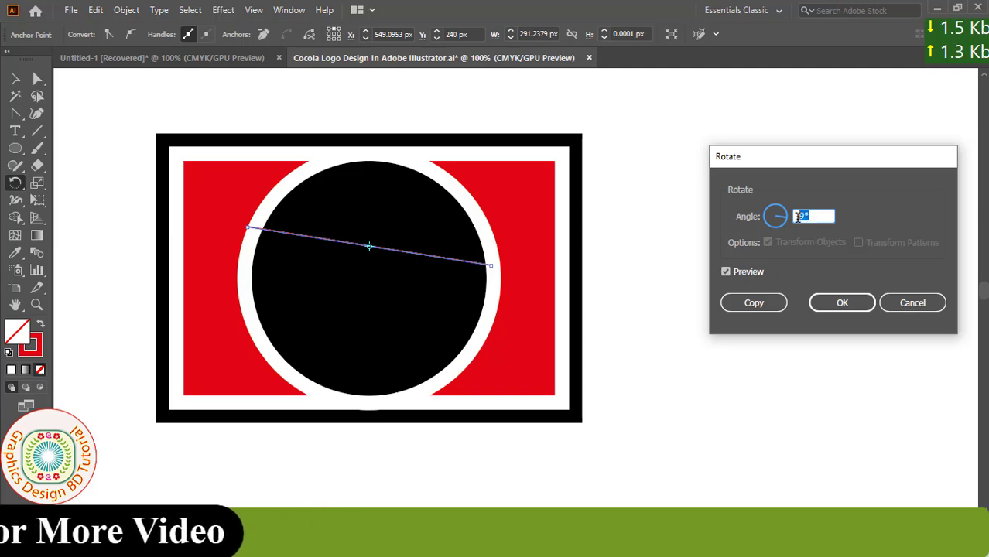
click(842, 307)
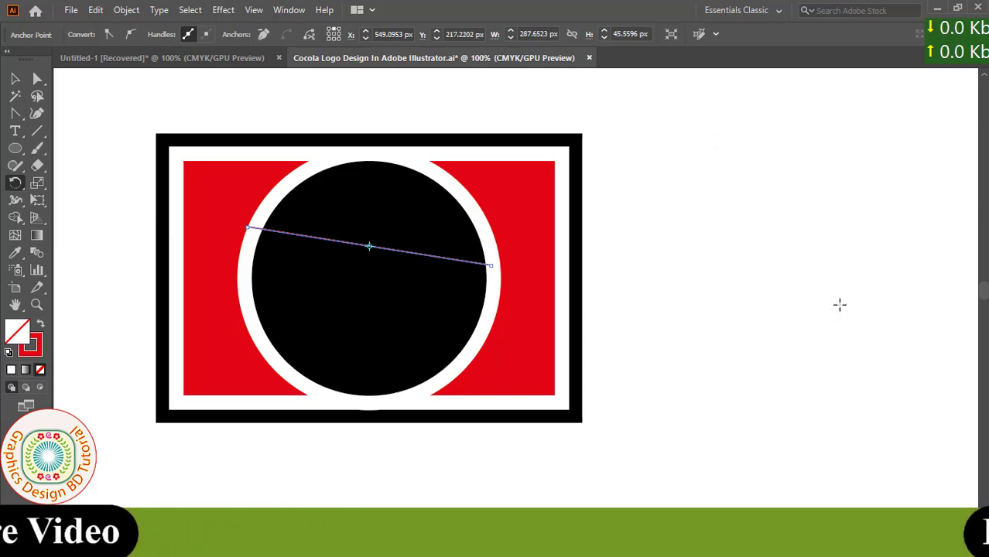
key(v)
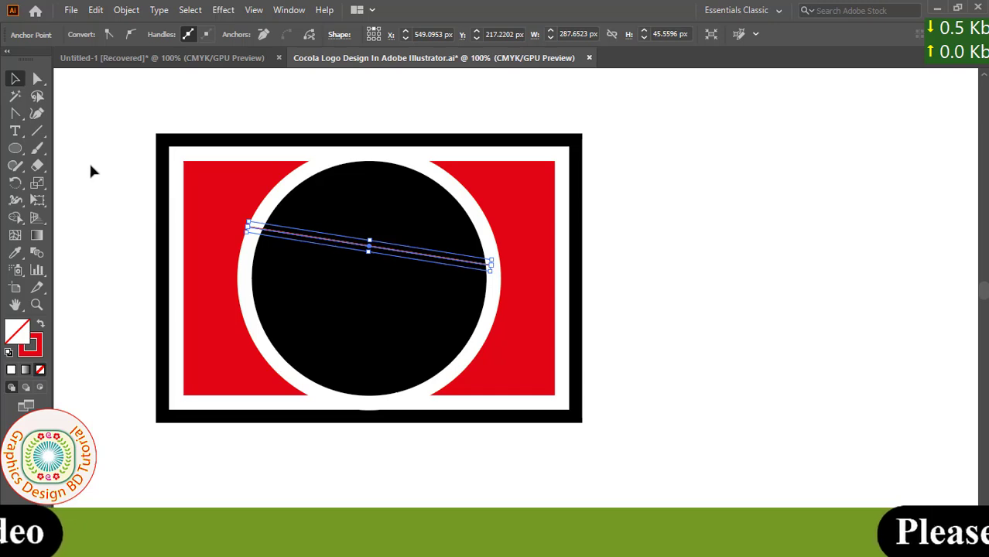
Pull curve handles from the slanted line and shape it into an S-wave
drag(14, 113, 94, 171)
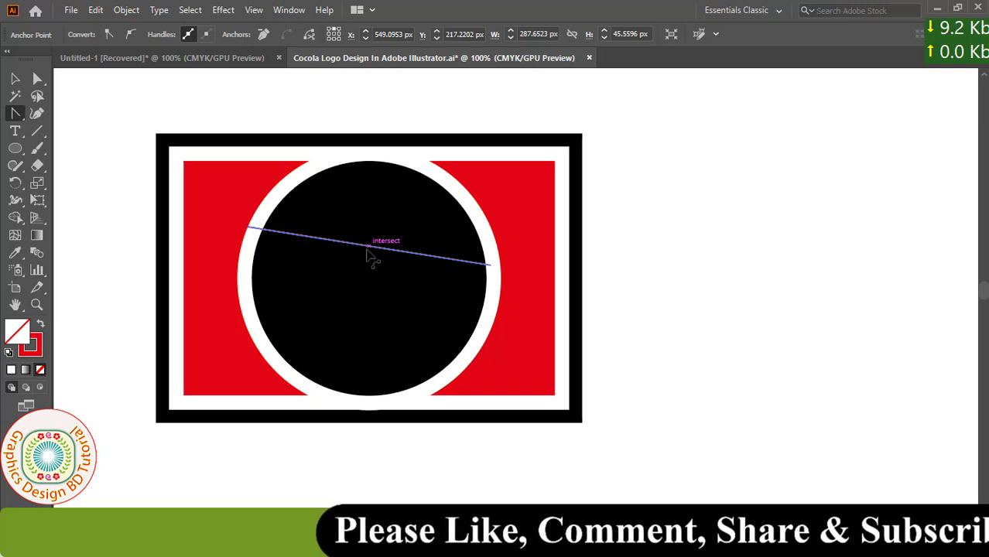
drag(370, 248, 372, 253)
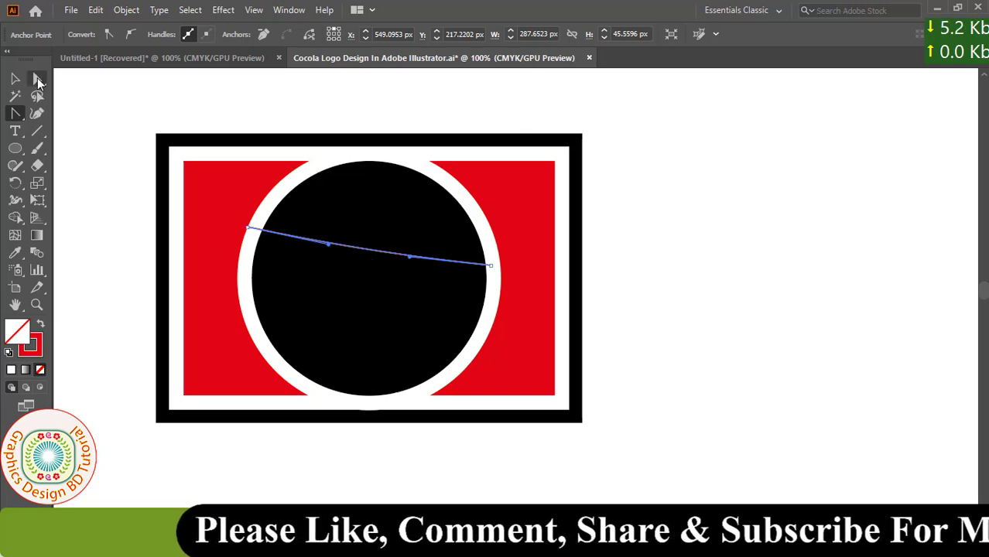
drag(37, 79, 97, 78)
drag(329, 251, 370, 291)
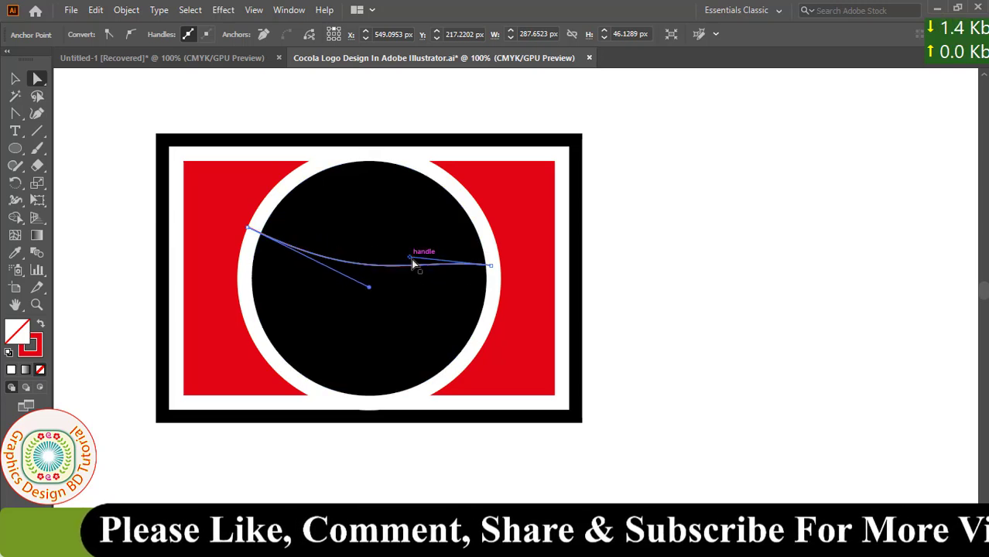
drag(412, 260, 402, 216)
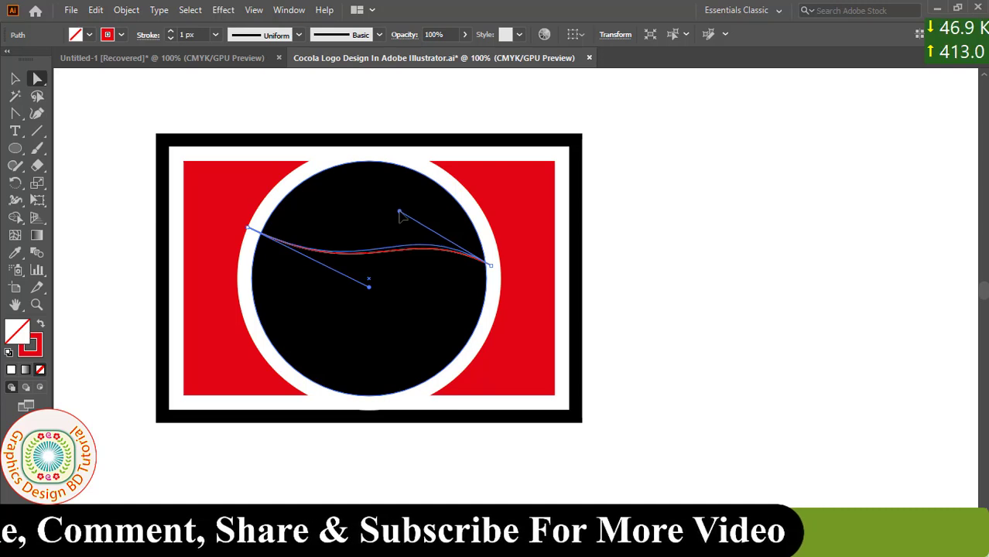
drag(401, 216, 399, 213)
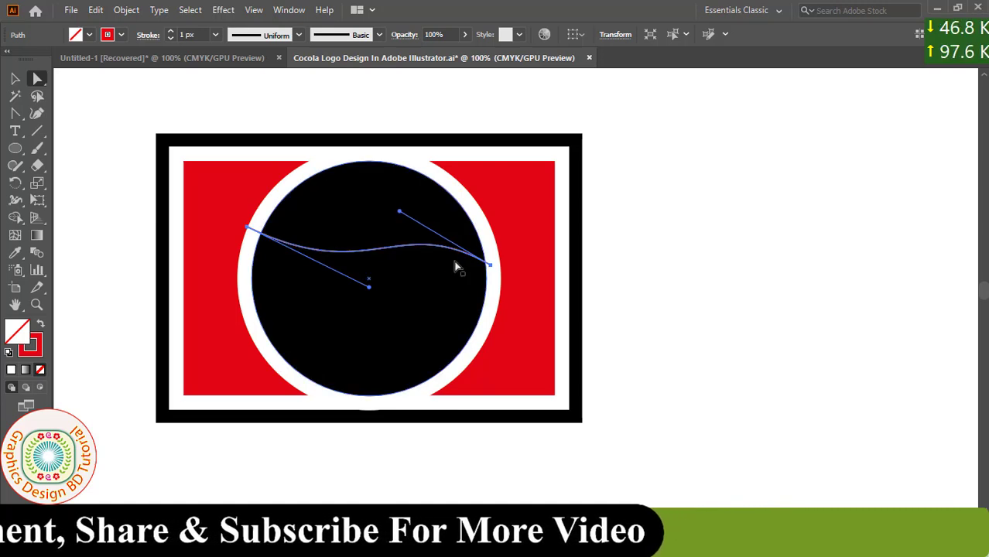
Copy the wavy path and paste it in front of the original
key(v)
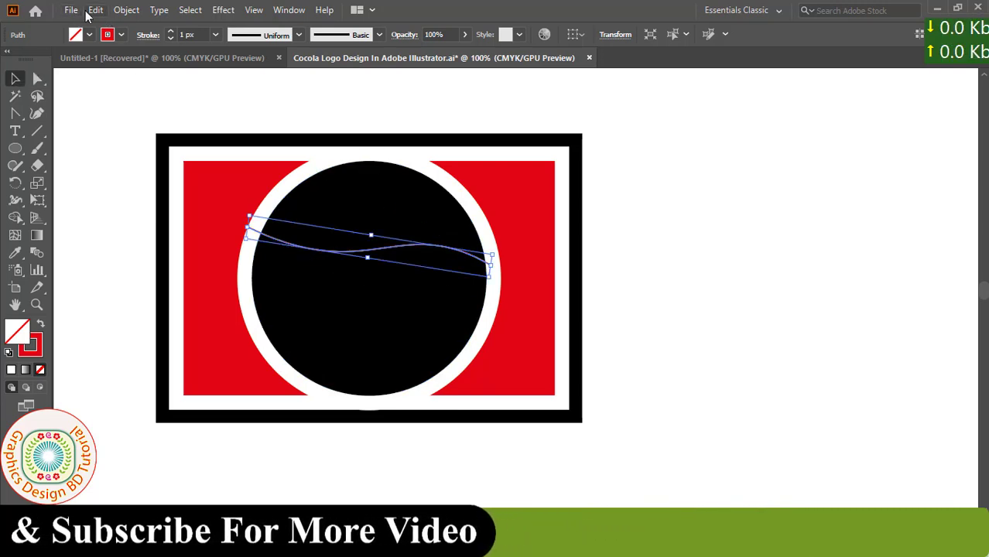
click(95, 10)
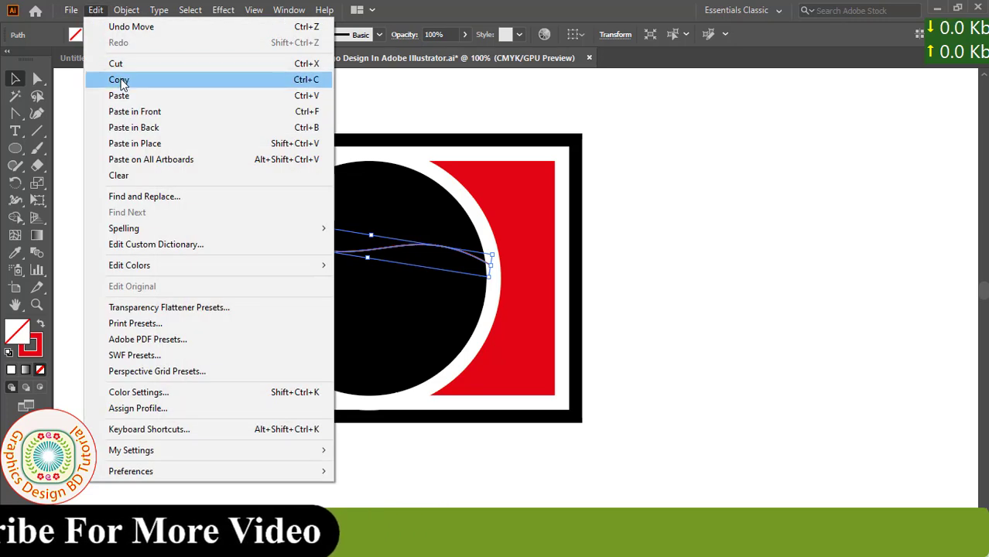
click(128, 80)
click(95, 10)
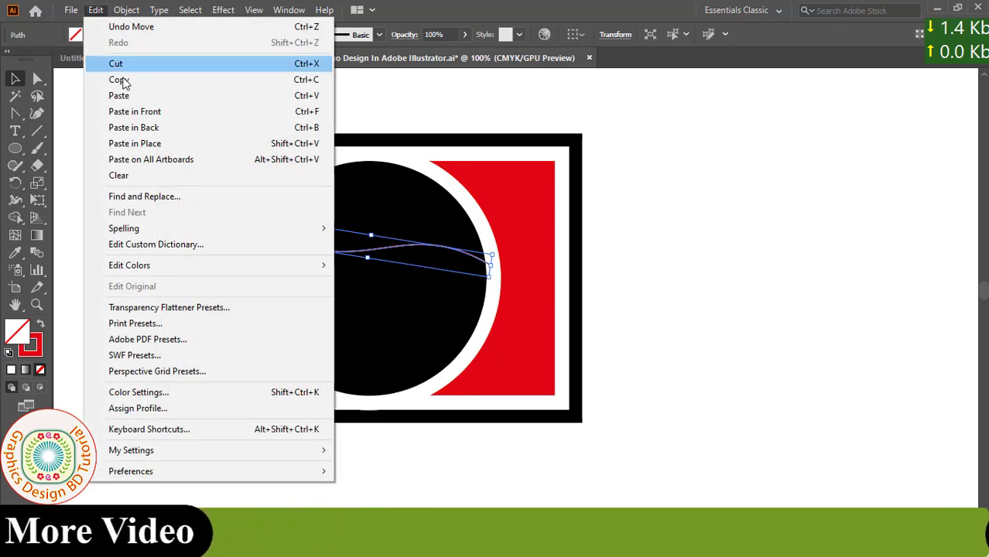
click(146, 111)
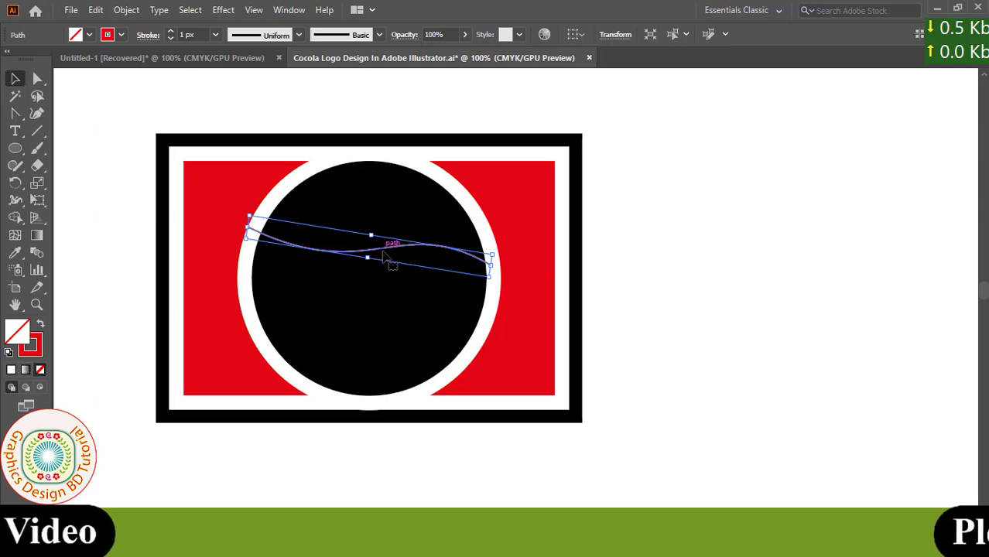
Move the pasted wave about 74 px straight down, then select both waves
drag(387, 252, 383, 319)
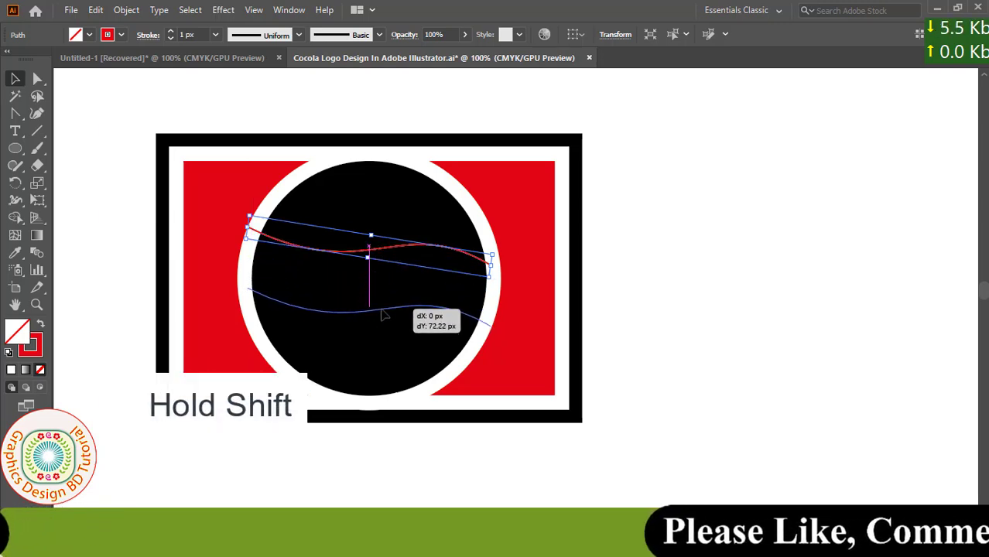
drag(384, 318, 382, 318)
key(ctrl+shift+a)
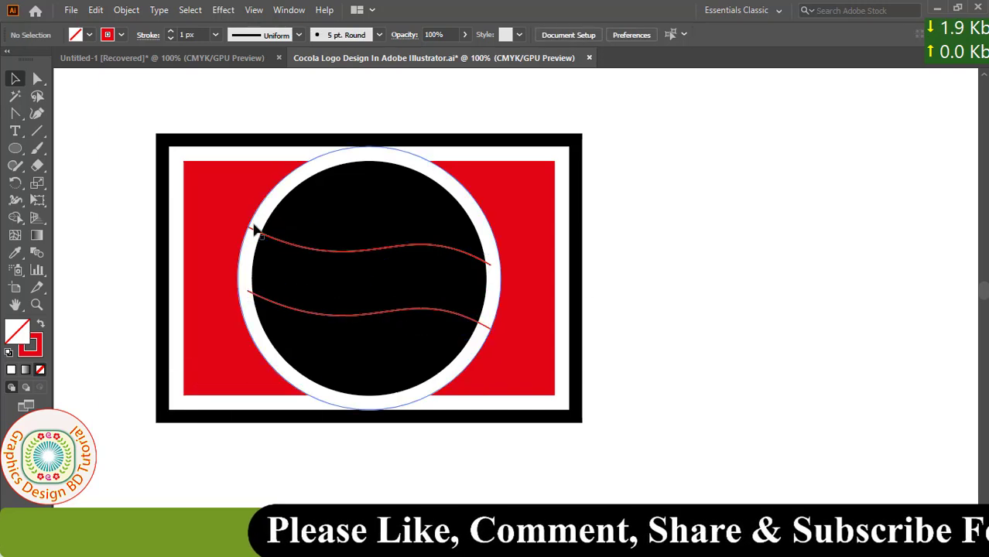
click(369, 317)
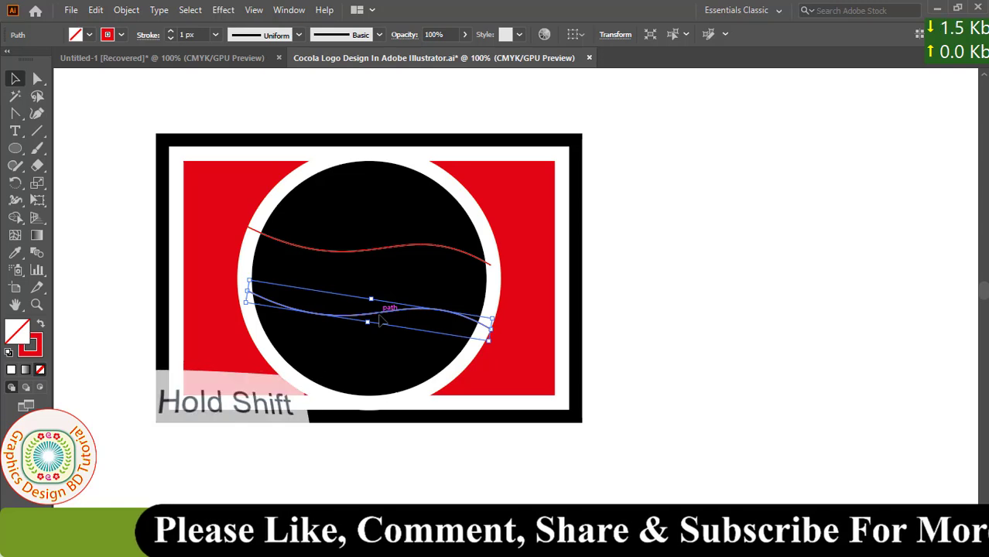
shift+click(387, 245)
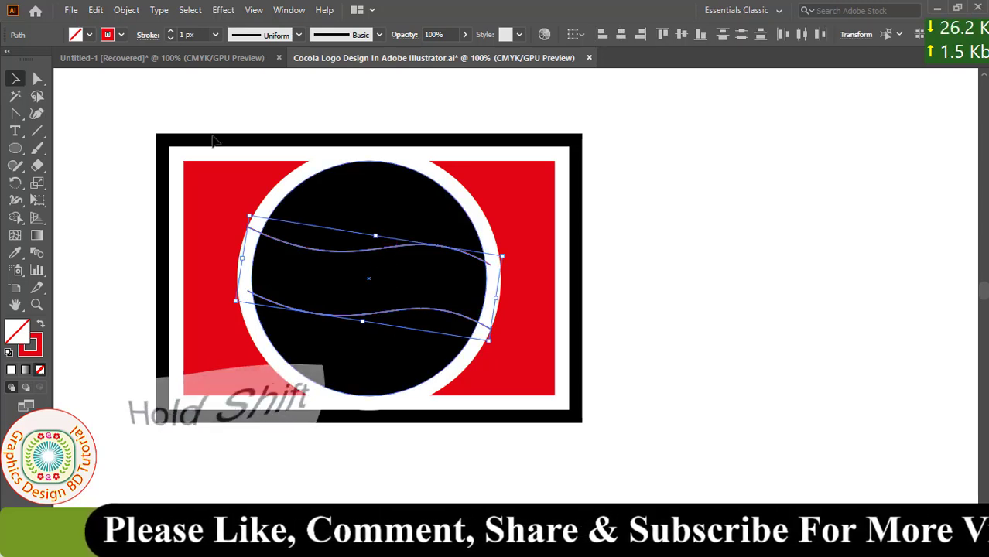
Remove both waves' stroke and select them together with the black circle
click(121, 35)
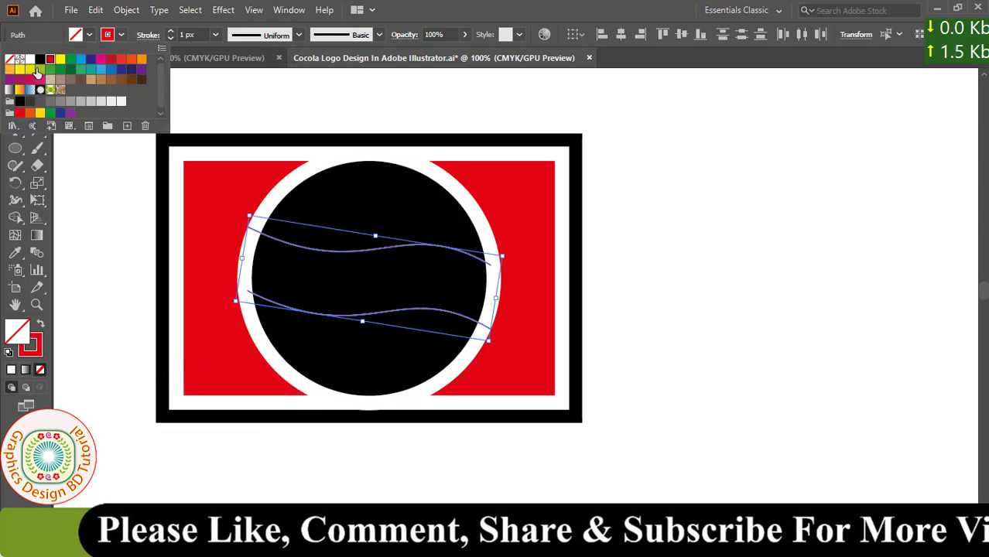
click(9, 60)
click(239, 115)
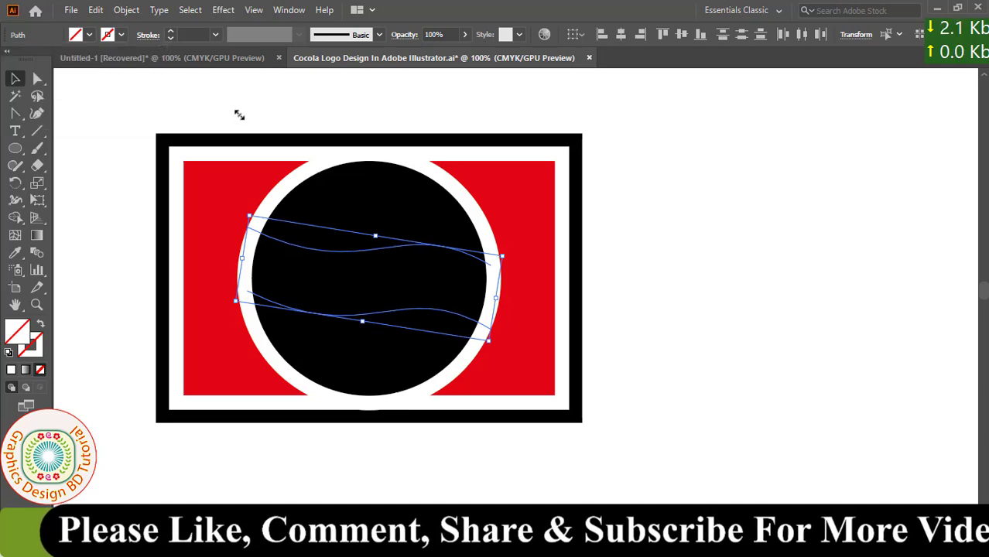
shift+click(358, 197)
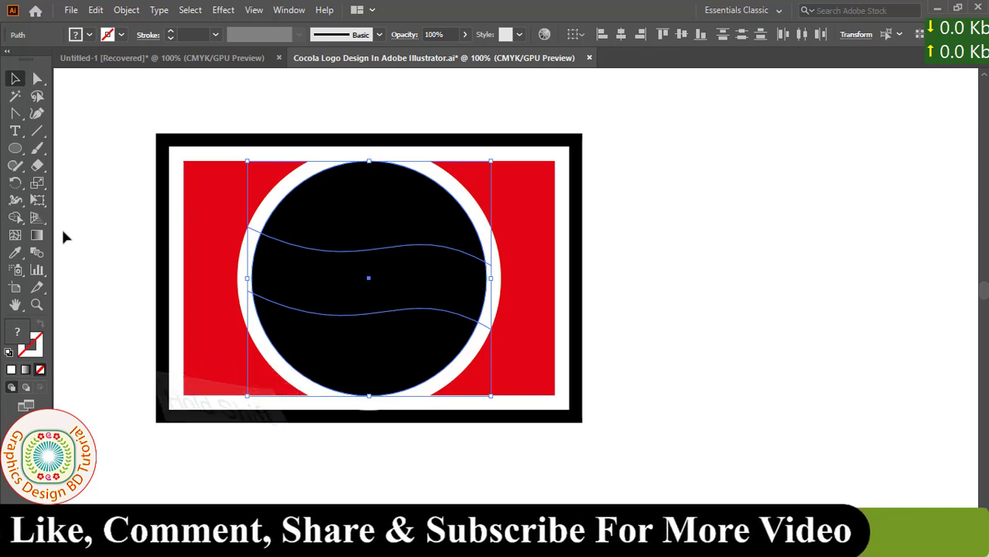
With Shape Builder, fill the circle's top red, middle band white, and bottom dark blue
click(16, 217)
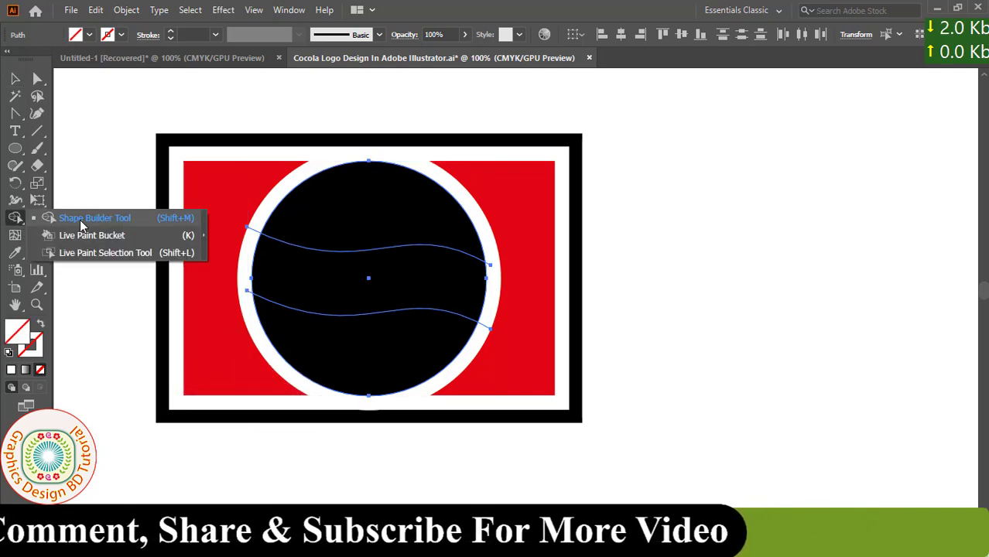
click(48, 222)
click(90, 35)
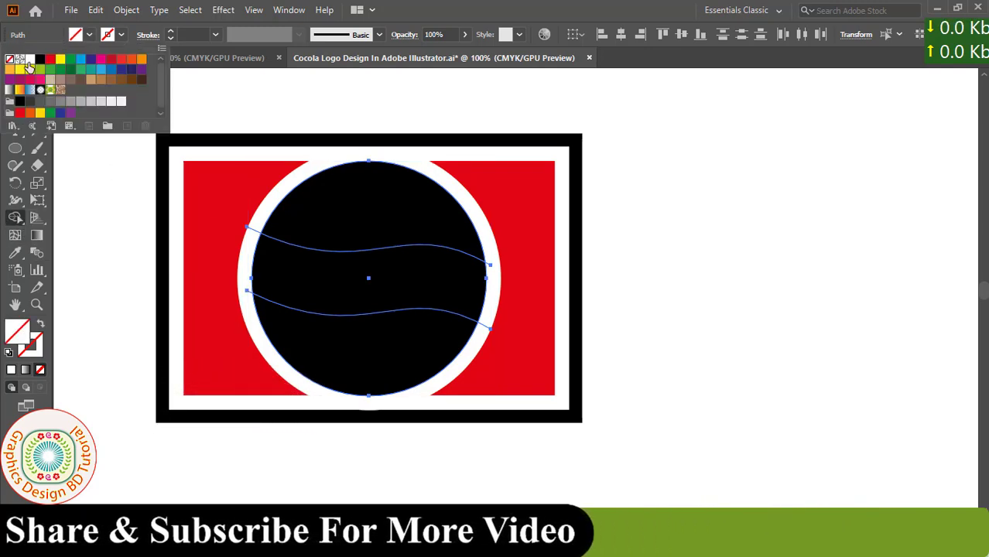
click(267, 287)
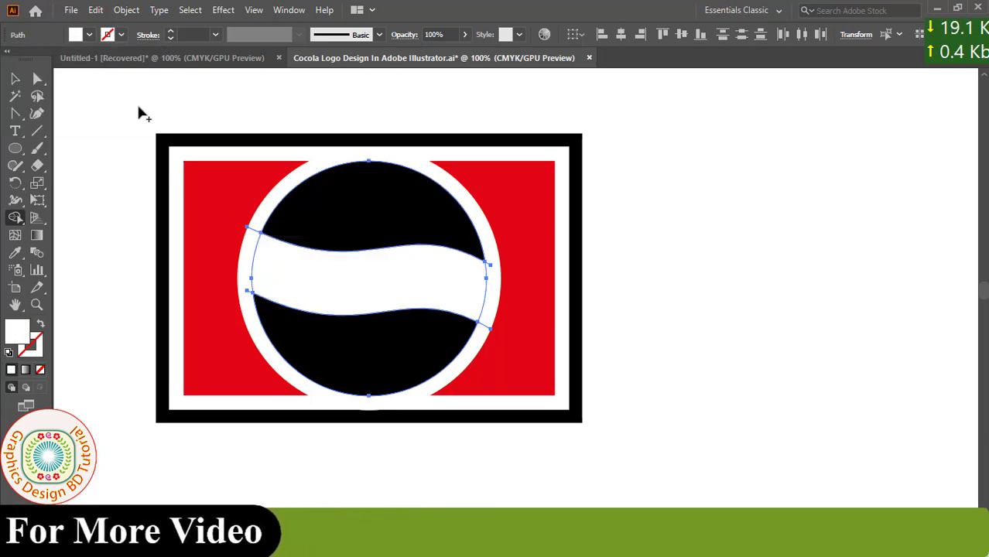
click(89, 36)
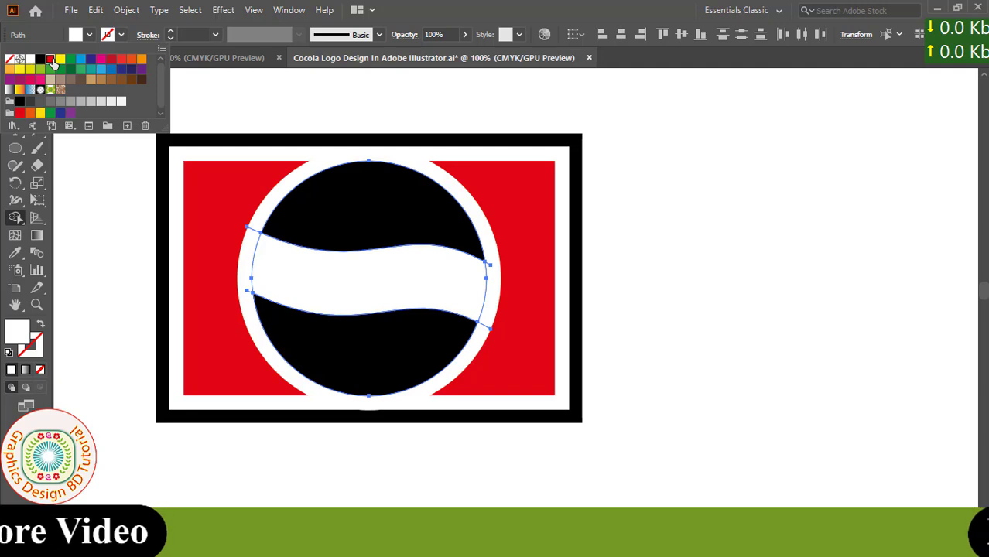
click(51, 60)
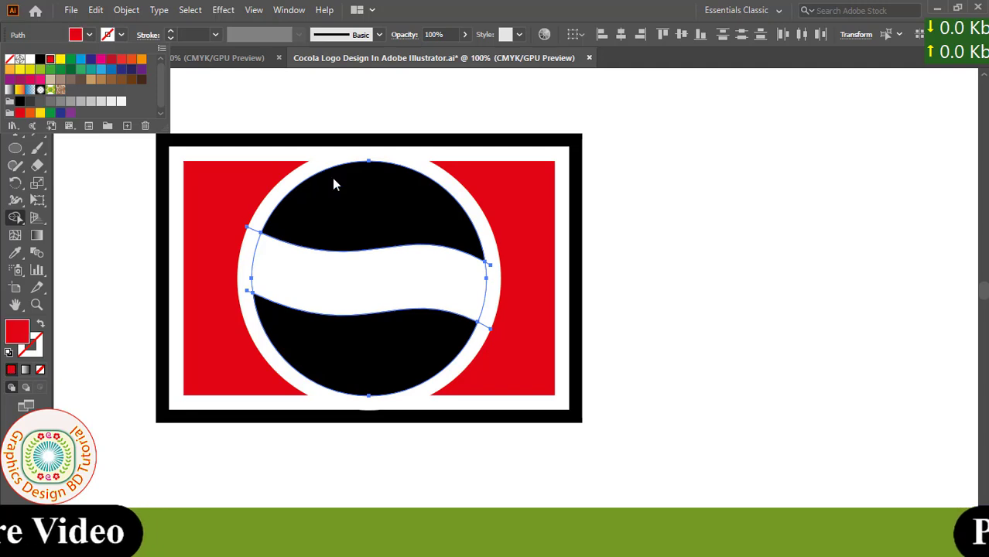
click(359, 220)
click(89, 35)
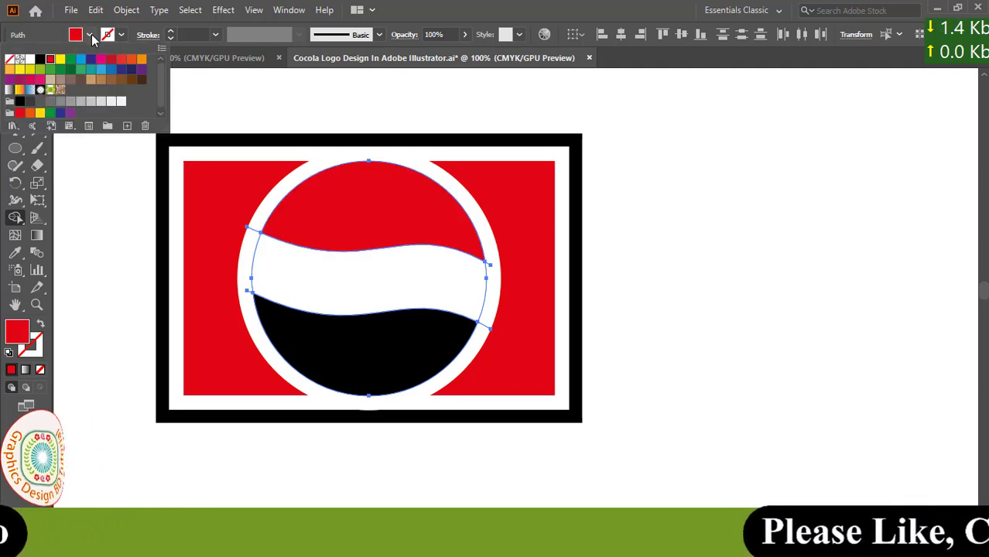
click(91, 60)
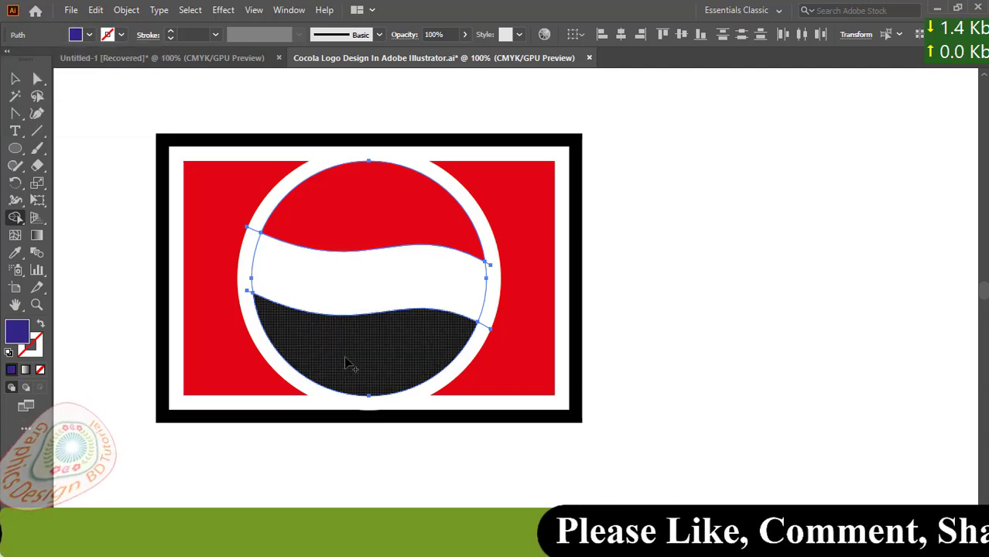
click(349, 360)
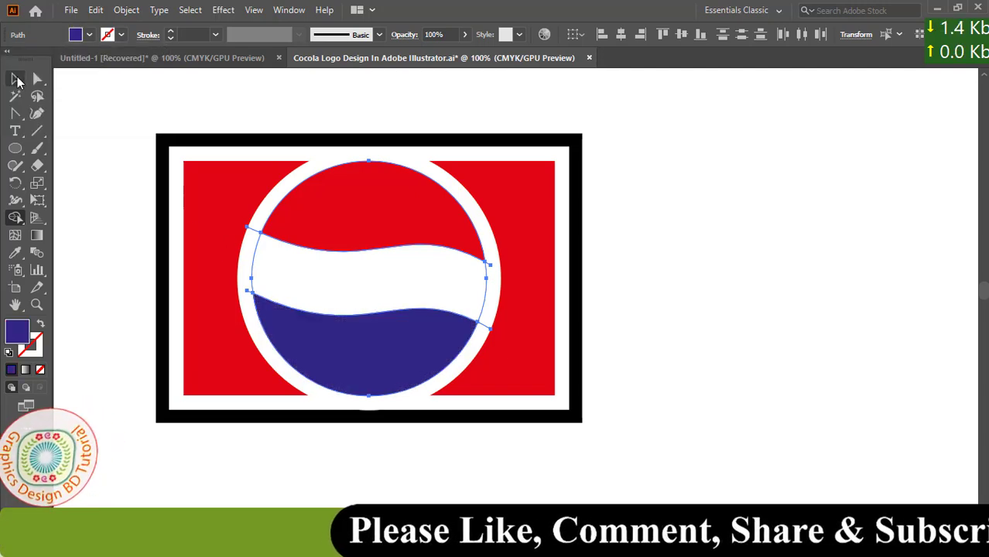
key(v)
click(96, 134)
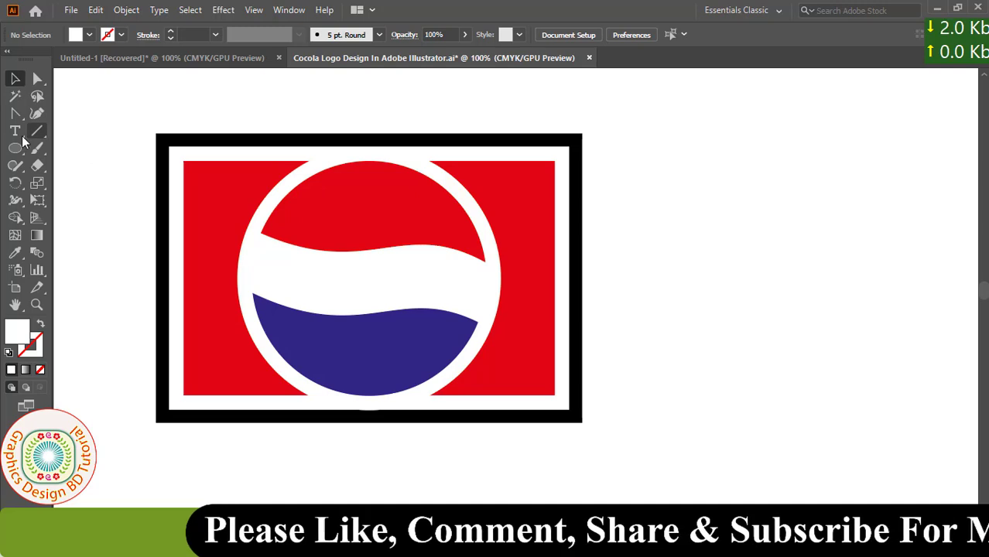
Type COCOLA in black 70 pt Microsoft Sans Serif over the emblem and nudge it down-right
drag(15, 130, 82, 133)
click(210, 271)
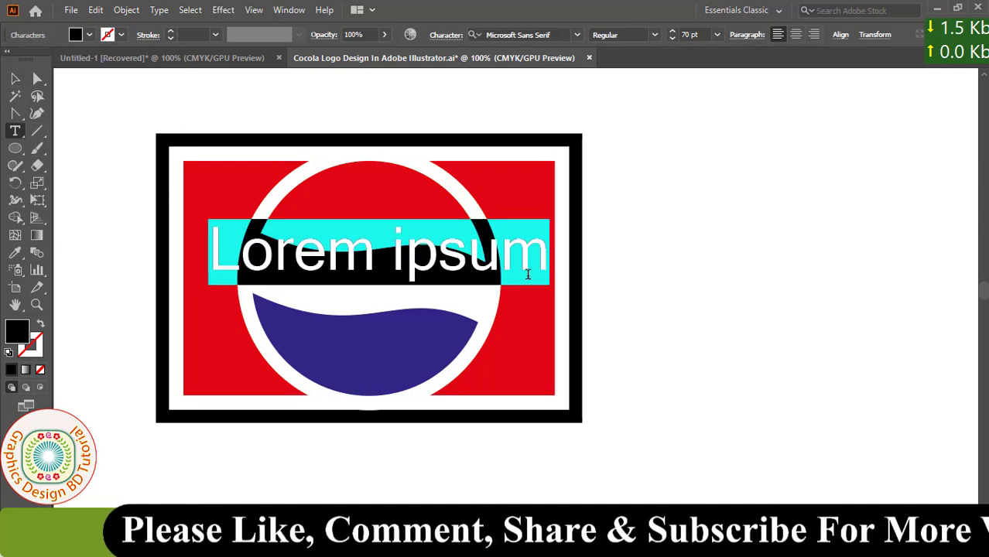
text(CO)
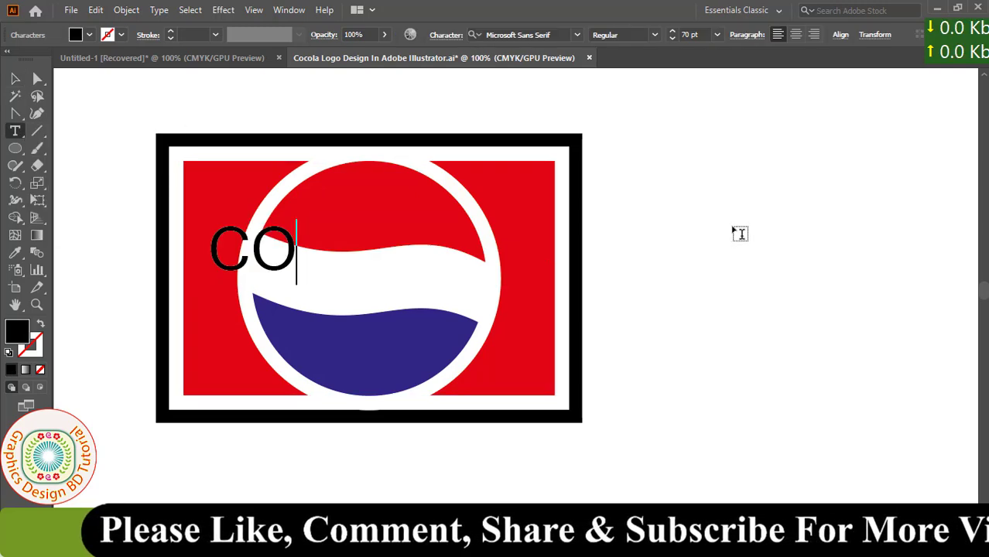
text(COLA)
key(Escape)
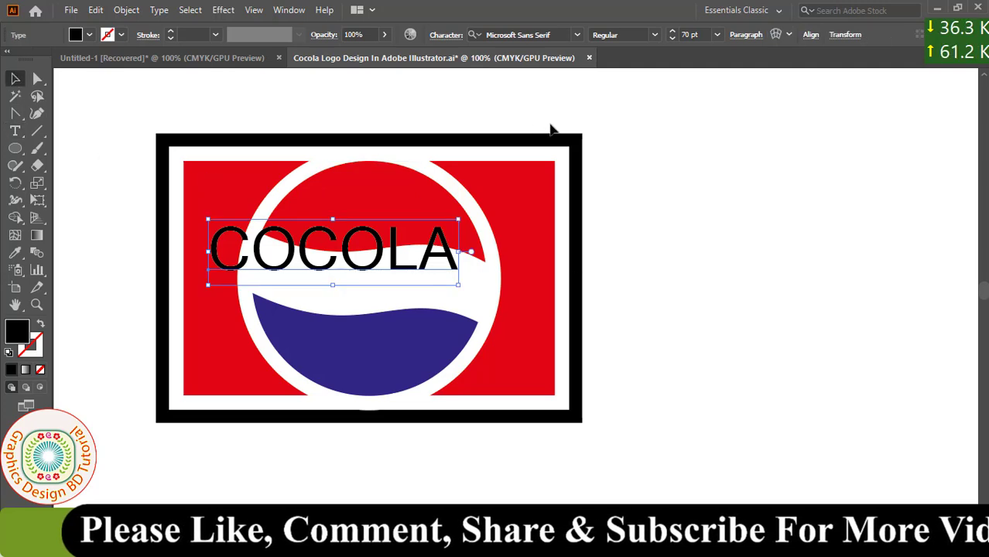
click(557, 34)
click(557, 34)
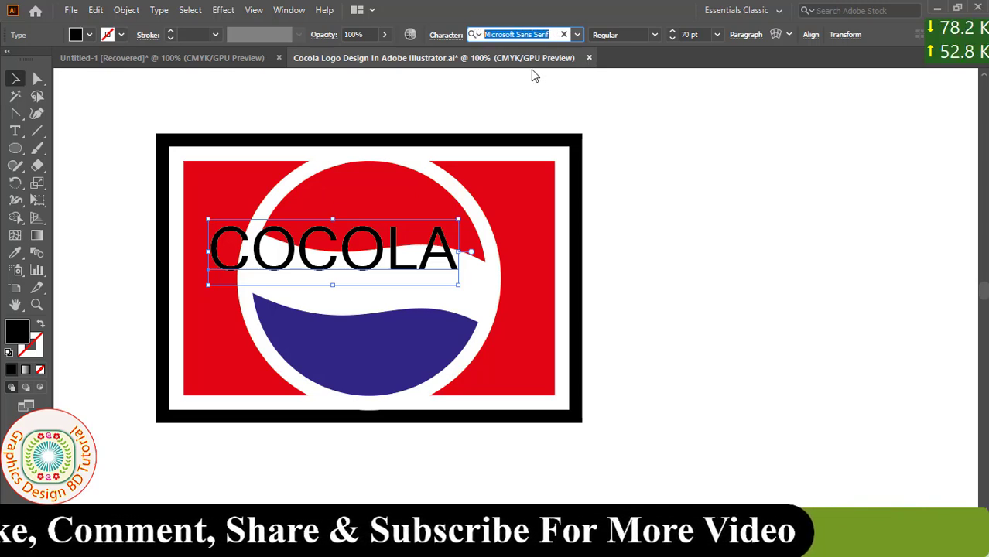
drag(295, 258, 312, 264)
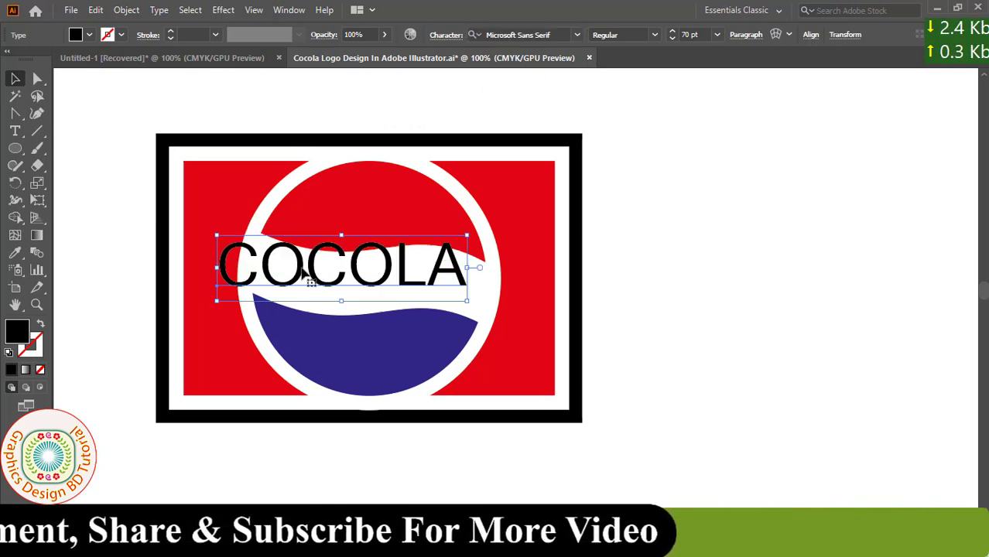
Give the COCOLA text a black 3 px stroke
click(120, 34)
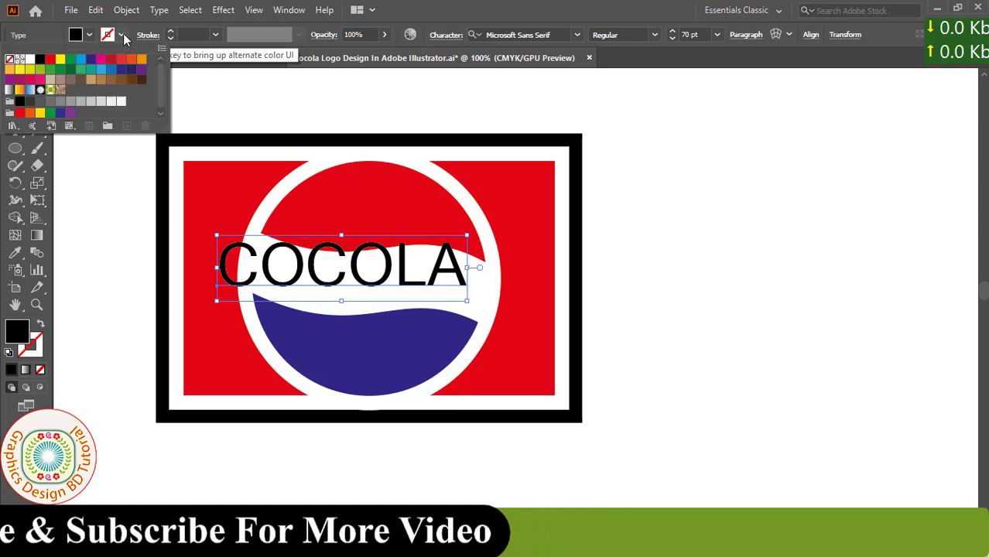
click(40, 59)
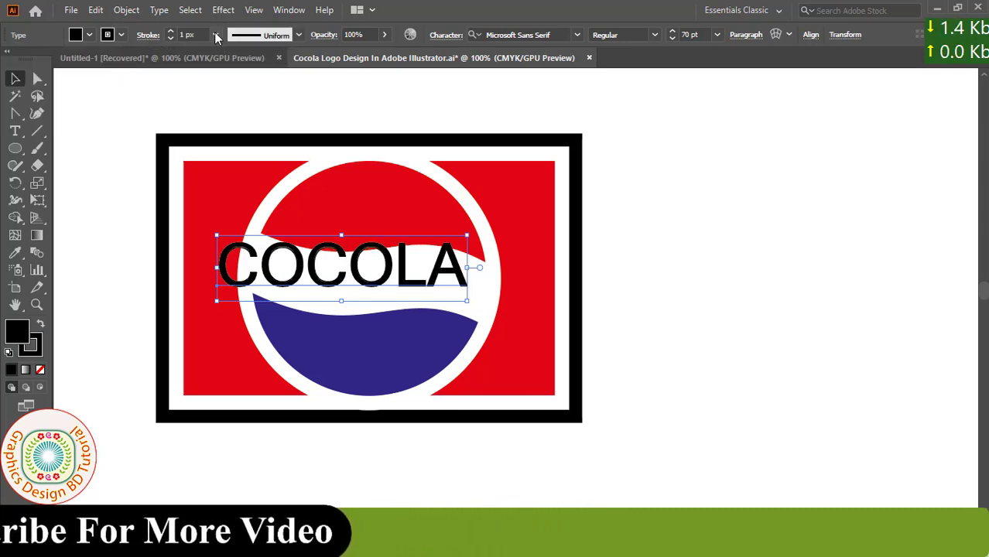
click(215, 35)
click(235, 99)
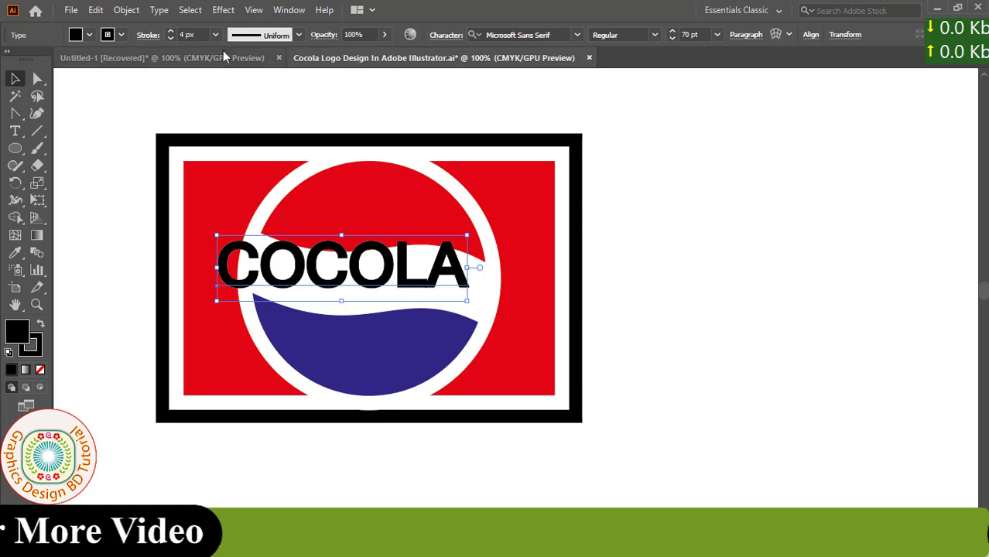
click(215, 35)
click(232, 82)
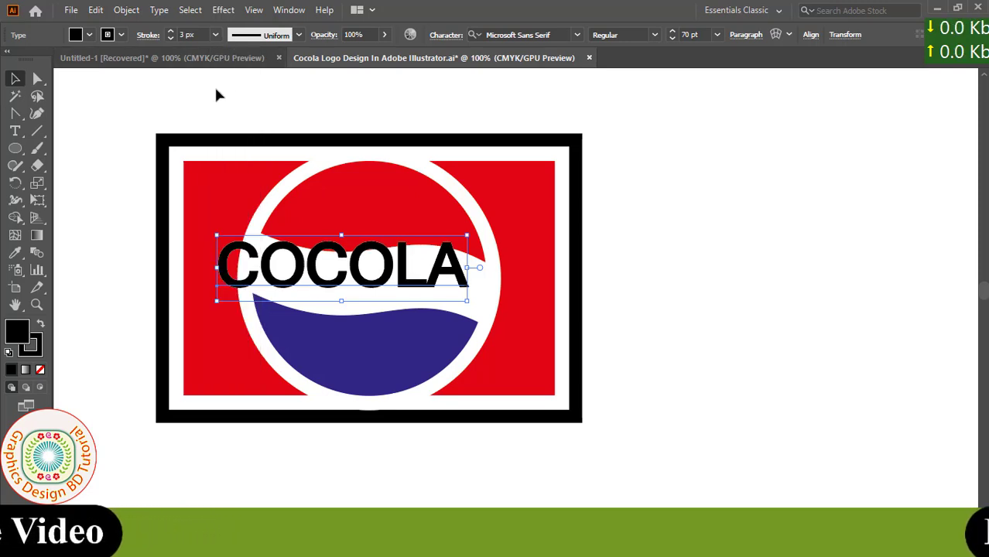
Expand the COCOLA text twice so its fill and stroke become outline shapes
click(126, 10)
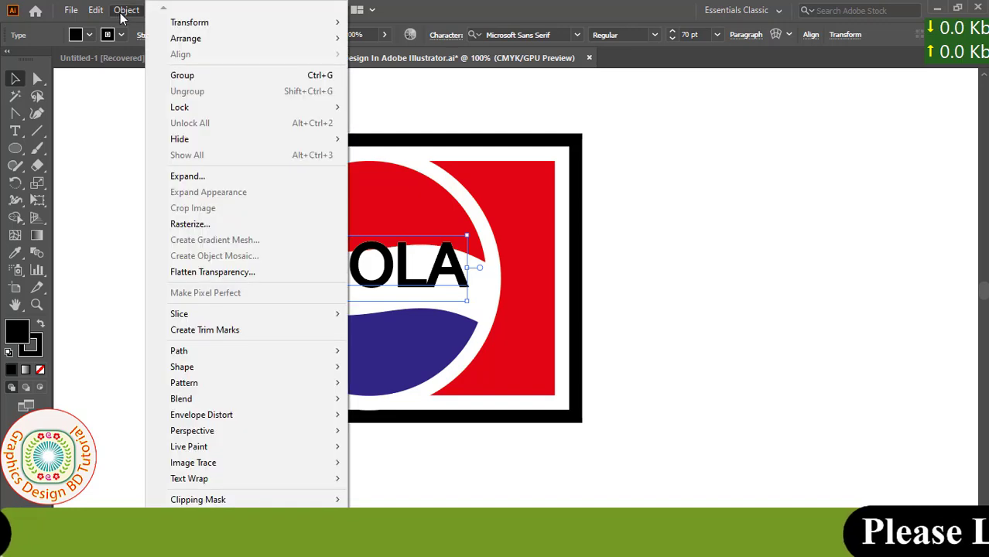
click(187, 177)
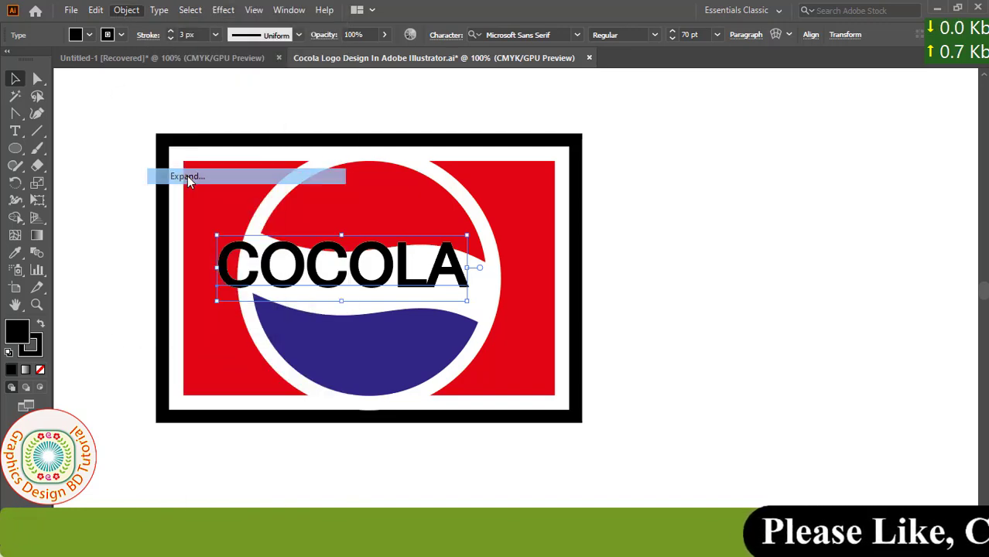
click(178, 309)
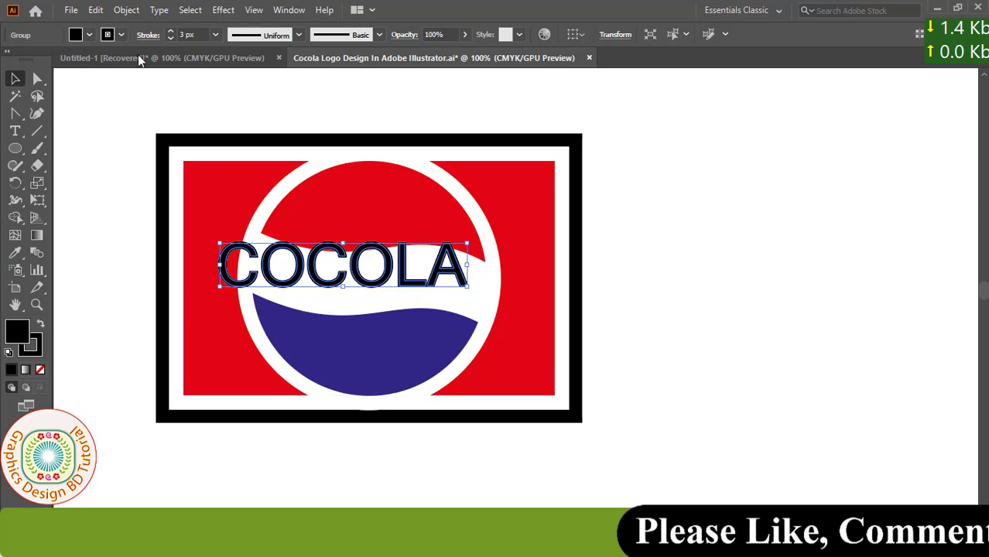
click(126, 10)
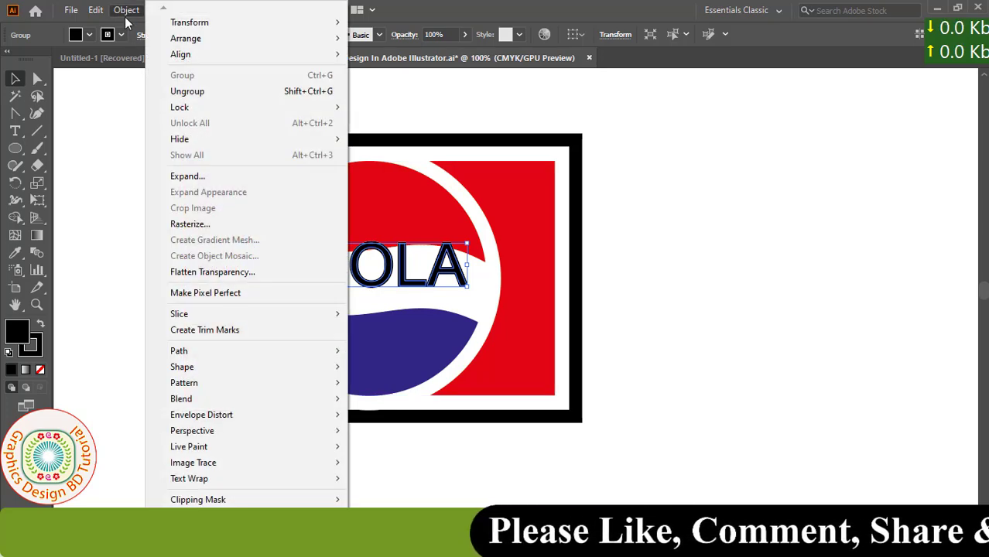
click(173, 178)
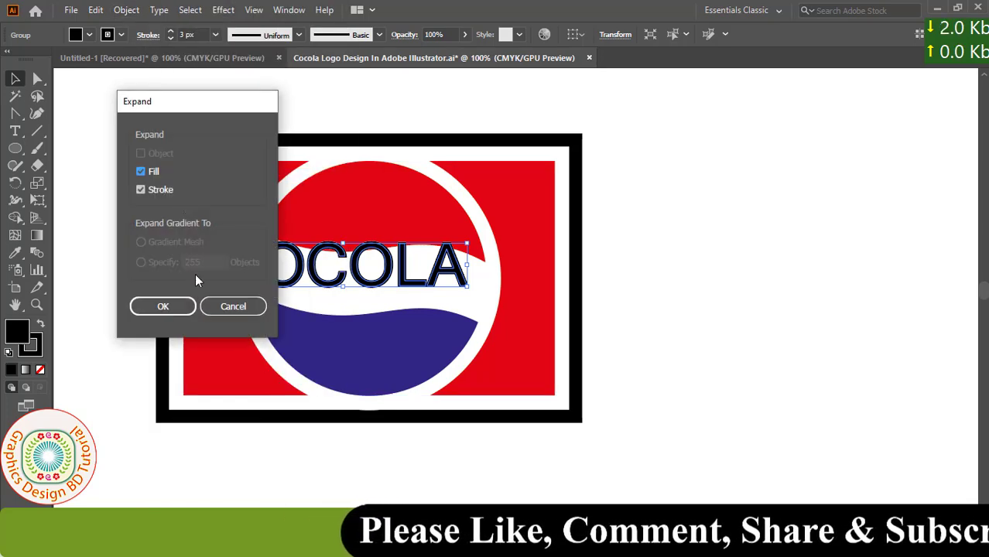
click(178, 308)
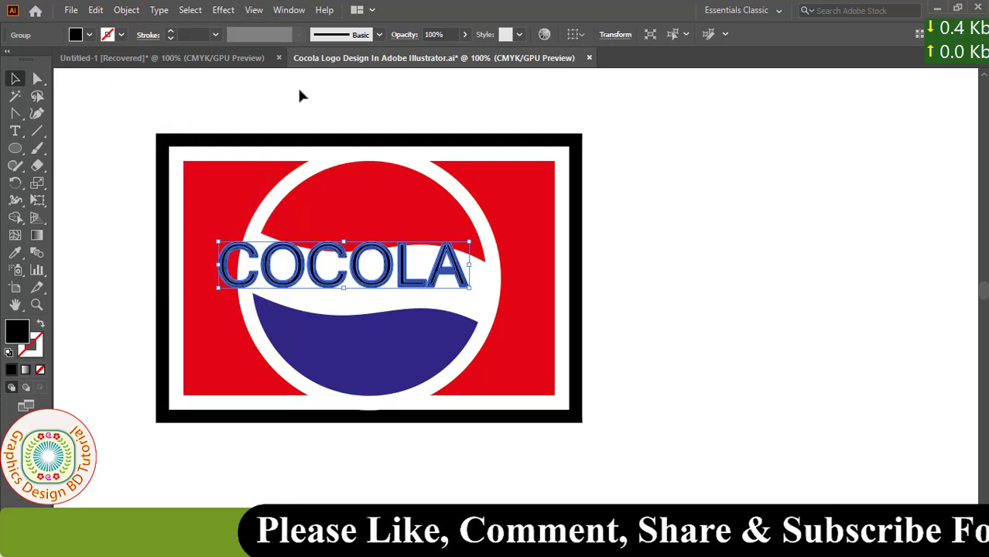
Unite the COCOLA letter pieces into one shape with Pathfinder
click(289, 10)
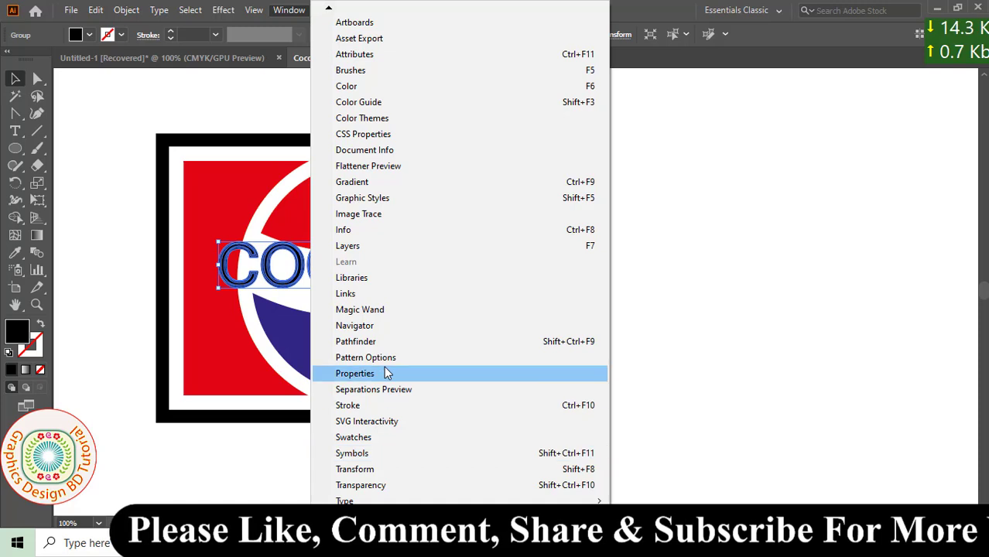
click(381, 346)
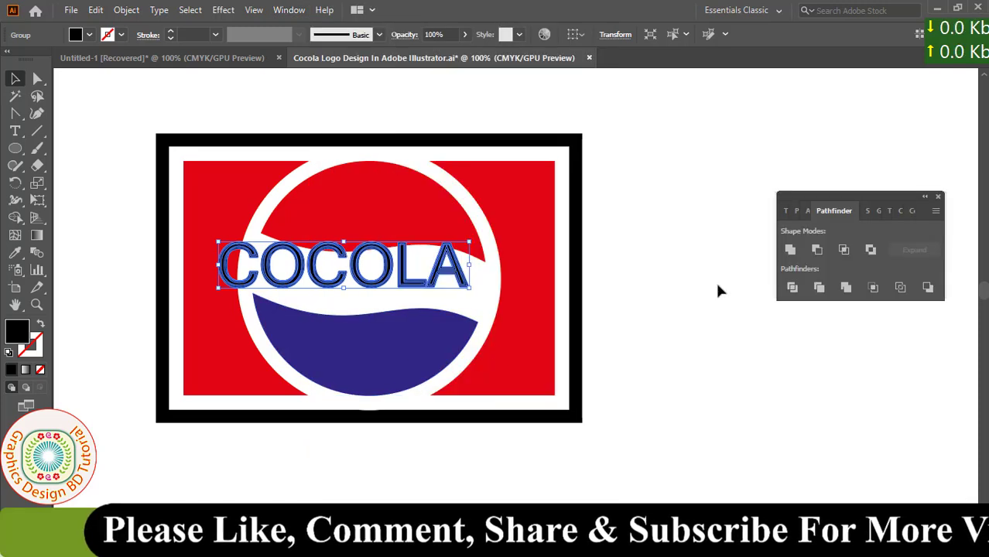
drag(822, 202, 615, 201)
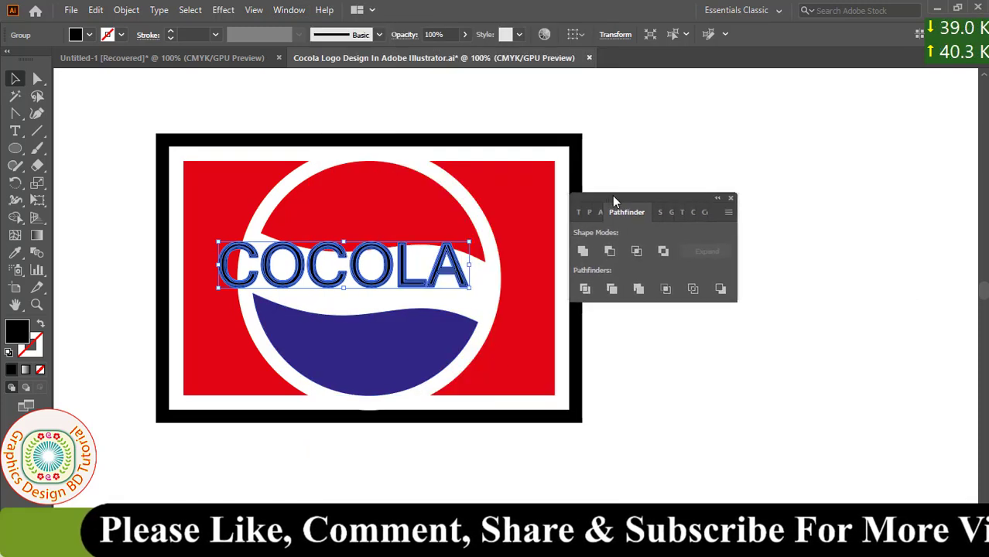
click(583, 251)
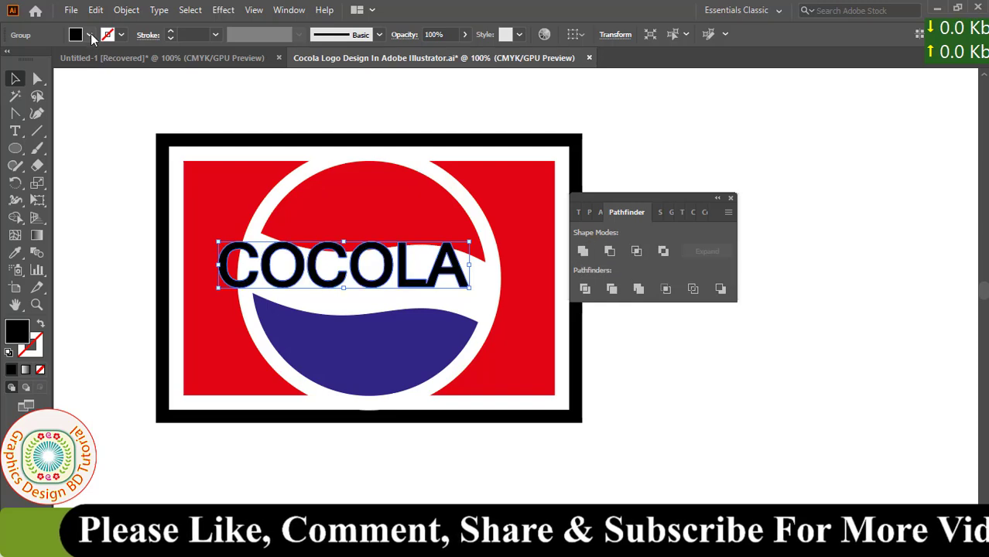
Fill COCOLA red, move it into the white wave band, and narrow it to fit
click(89, 34)
click(50, 60)
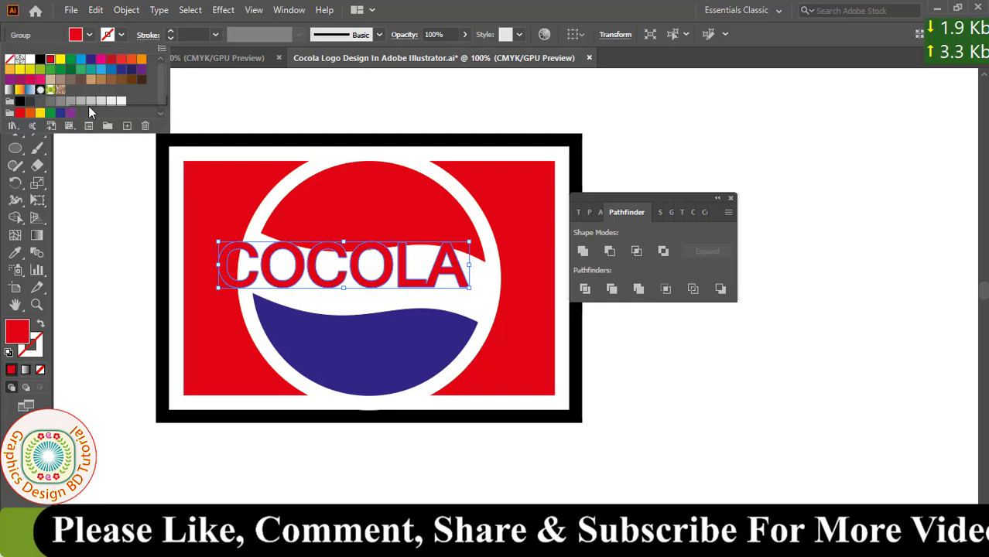
click(302, 283)
mouse_move(301, 283)
mouse_down()
mouse_move(515, 291)
mouse_move(504, 289)
mouse_up()
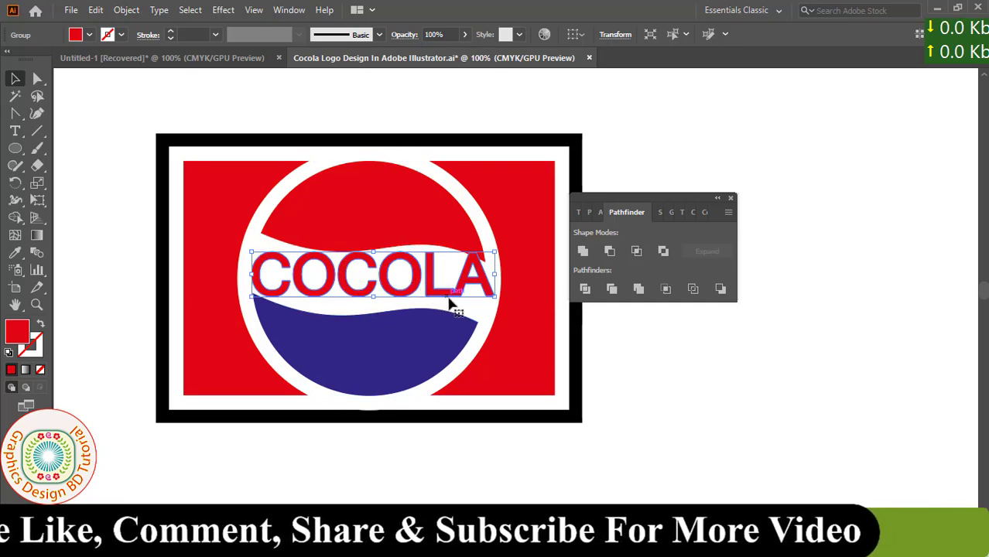
mouse_move(452, 304)
mouse_down()
mouse_move(468, 310)
mouse_move(457, 309)
mouse_up()
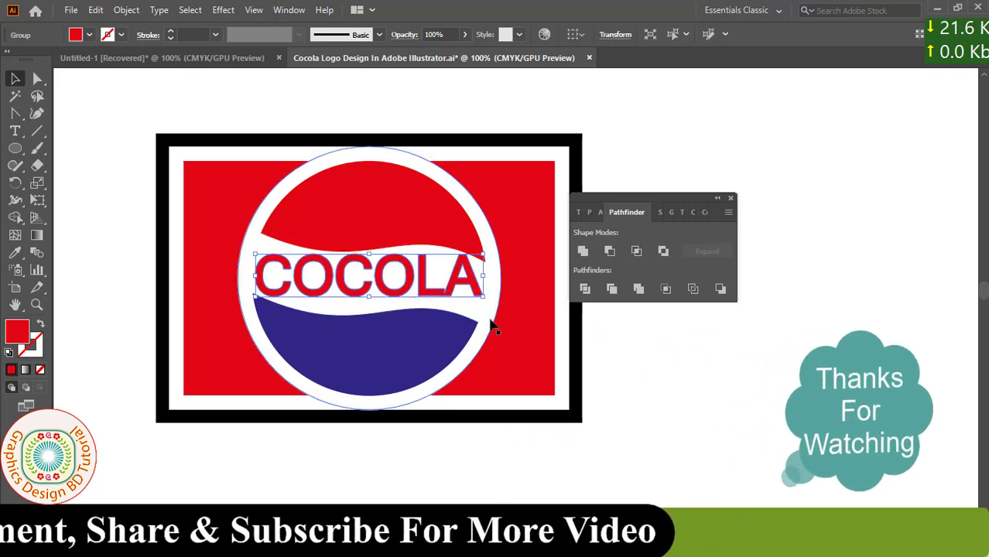
key(ctrl+shift+a)
Add a small red letter R beside the COCOLA logo
key(t)
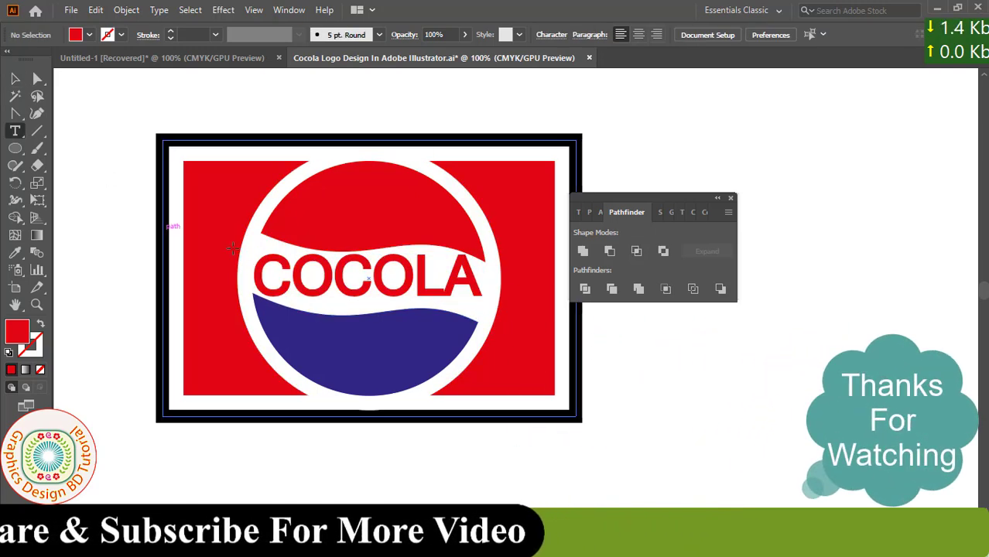
click(189, 203)
text(R)
key(Escape)
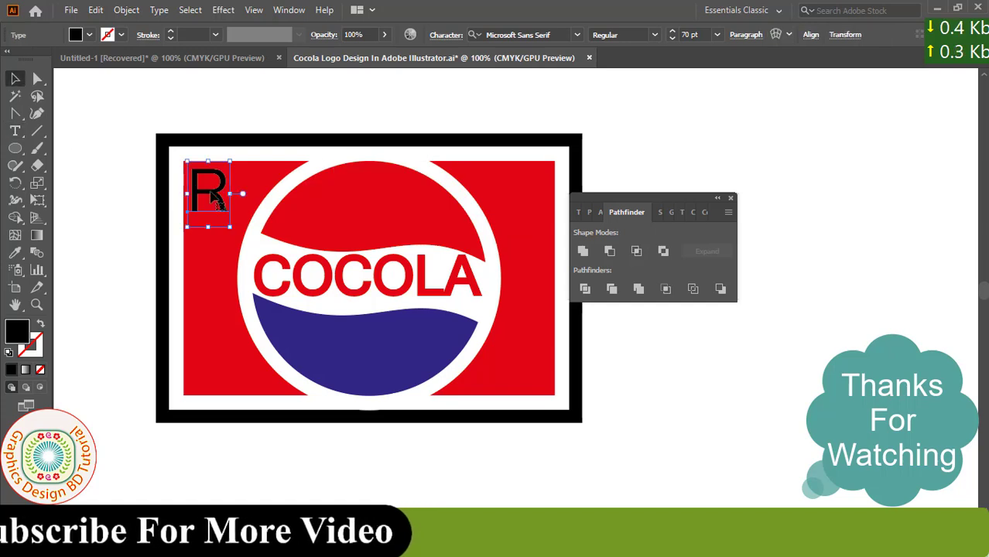
mouse_move(219, 200)
mouse_down()
mouse_move(487, 285)
mouse_move(609, 351)
mouse_up()
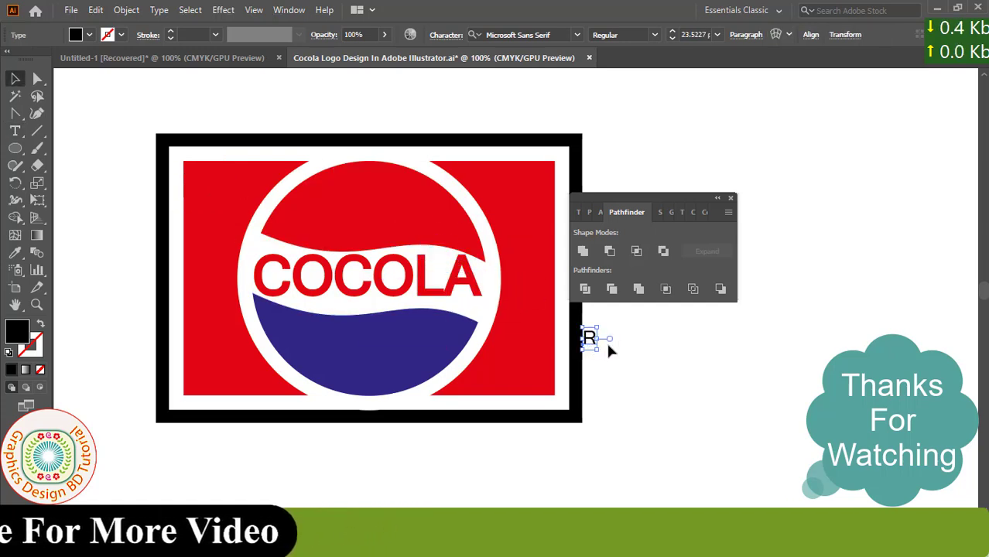
click(620, 368)
click(617, 348)
key(i)
click(534, 233)
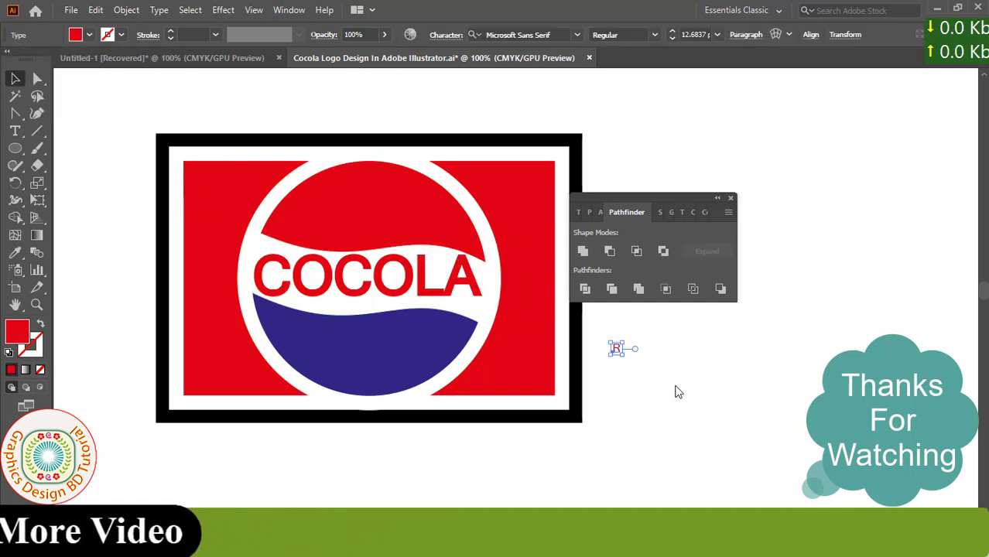
Draw a no-fill, red-outlined circle snugly around the R to form the ® mark
key(l)
mouse_move(621, 358)
mouse_down()
mouse_move(646, 379)
mouse_move(629, 363)
mouse_up()
click(89, 34)
click(9, 59)
click(51, 61)
scroll(639, 349, up, 5)
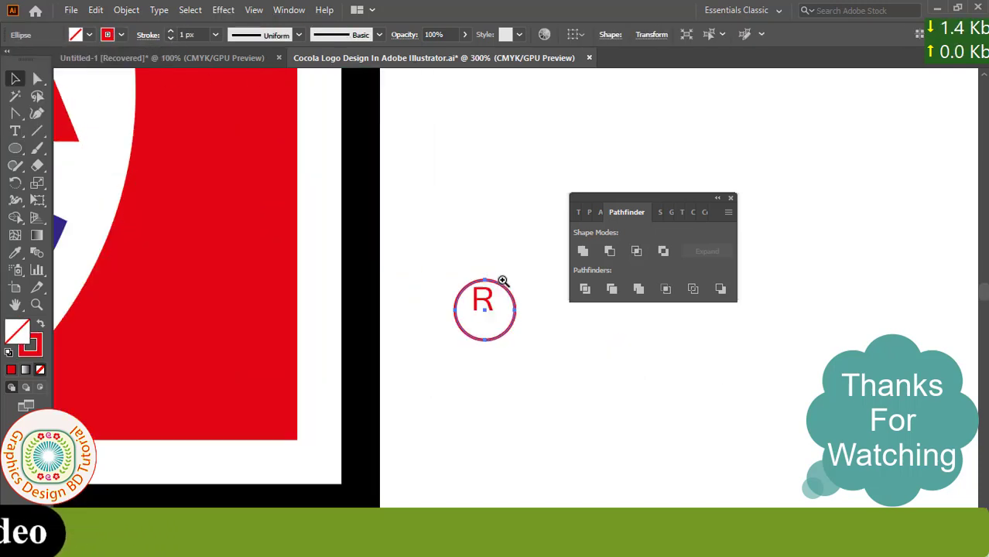
drag(567, 432, 540, 393)
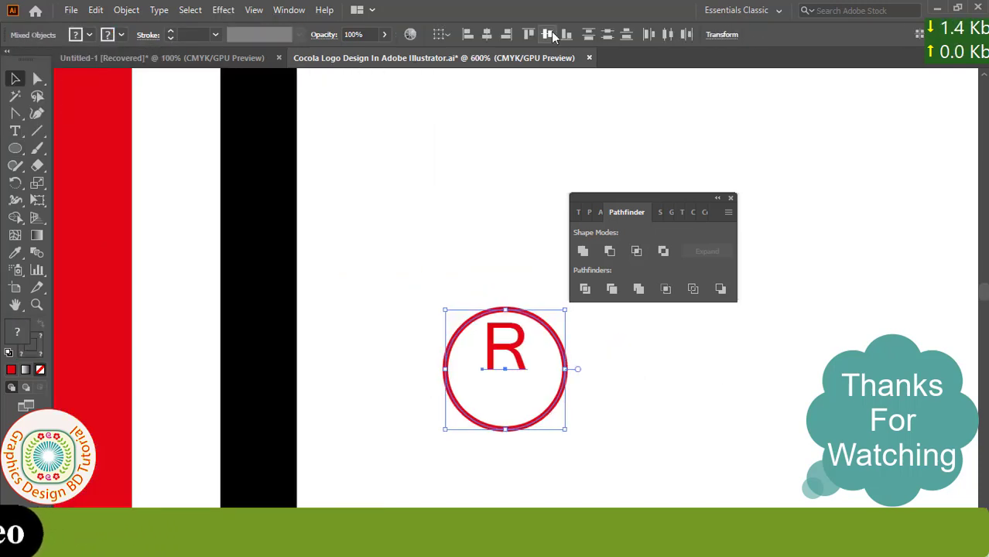
shift+click(523, 378)
click(597, 384)
scroll(596, 384, down, 4)
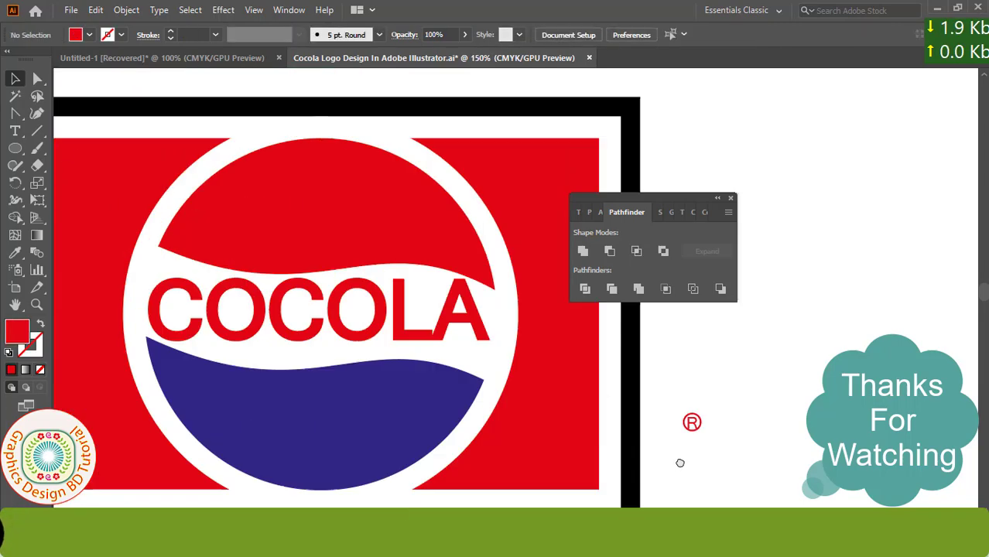